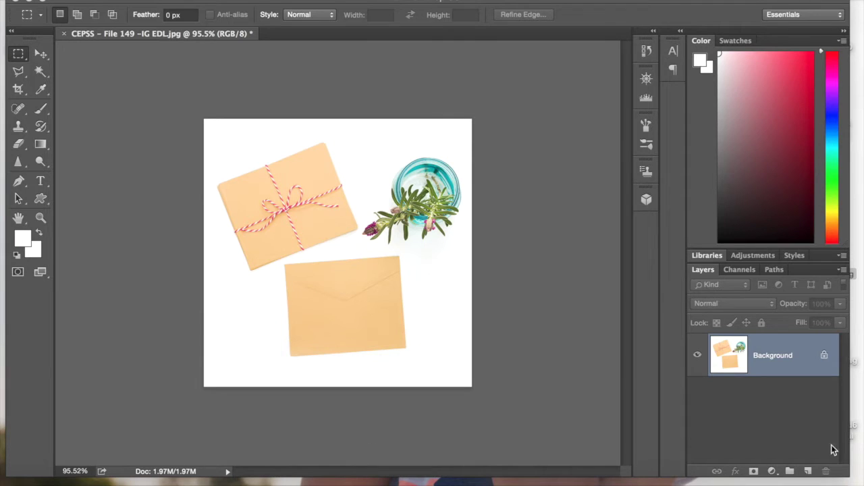
Add a new empty Layer 1 directly above the Background envelope photo.
left_click(808, 472)
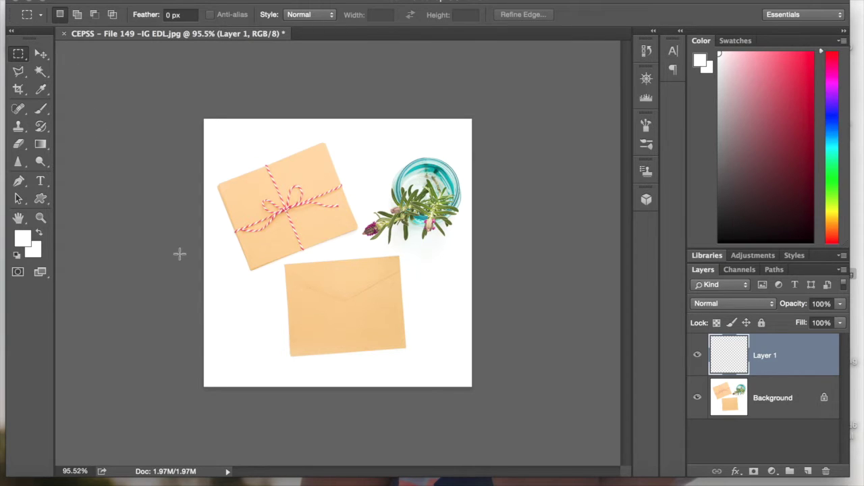
Draw a roughly 339 × 253 px rectangular marquee just inside the lower kraft envelope.
left_click_drag(292, 269, 402, 351)
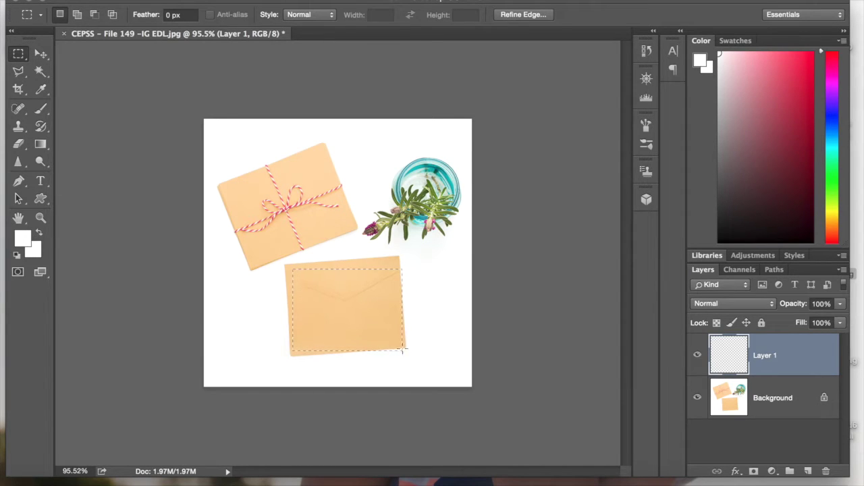
Fill the selection on Layer 1 with plum #821556 sampled from the lavender sprig.
left_click(168, 0)
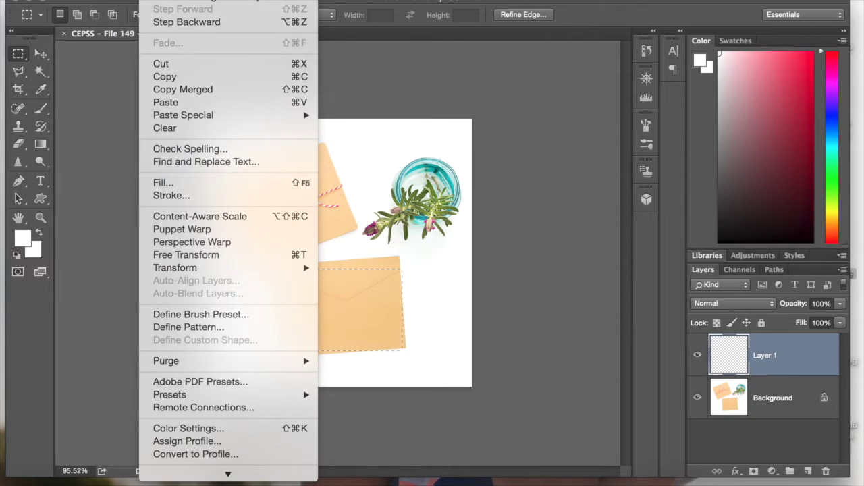
left_click(201, 190)
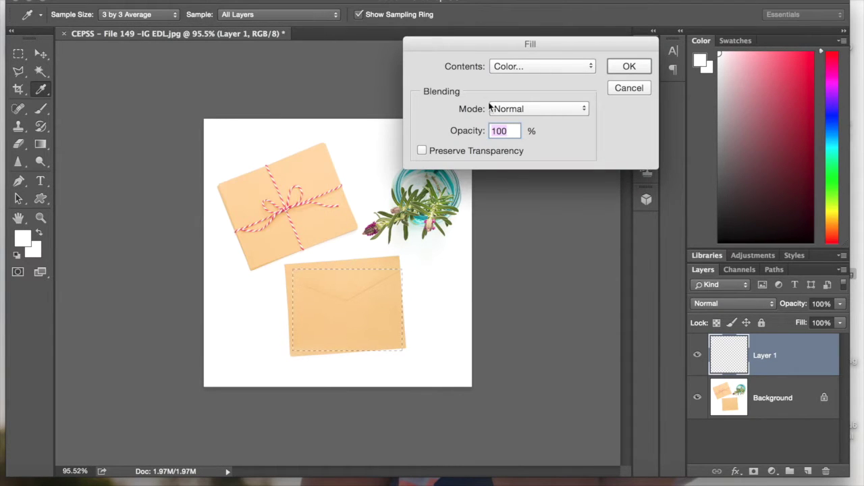
left_click_drag(465, 45, 536, 53)
left_click(566, 72)
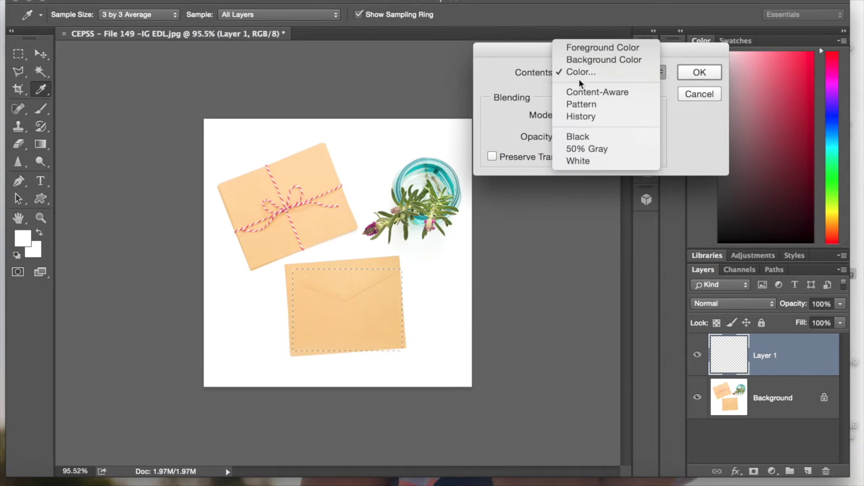
left_click(578, 75)
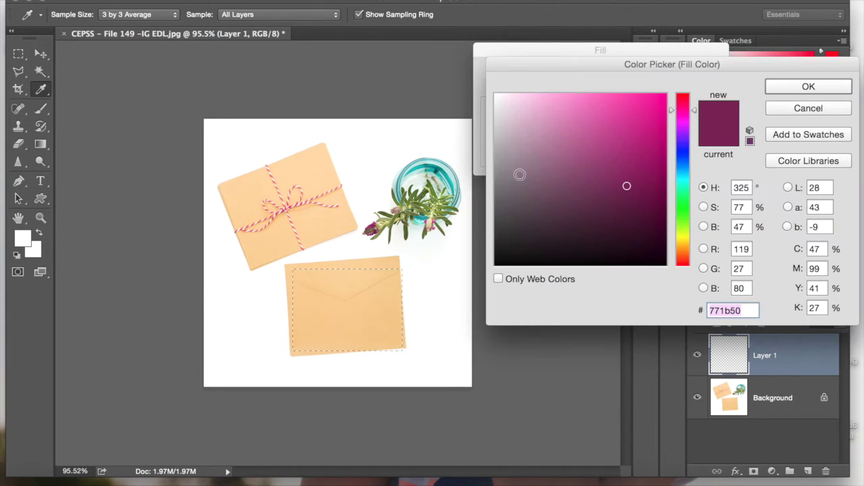
left_click(378, 216)
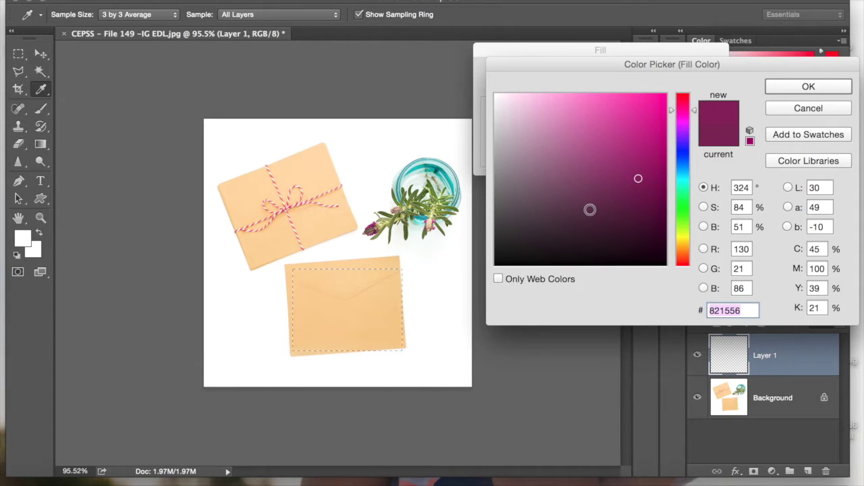
left_click(787, 89)
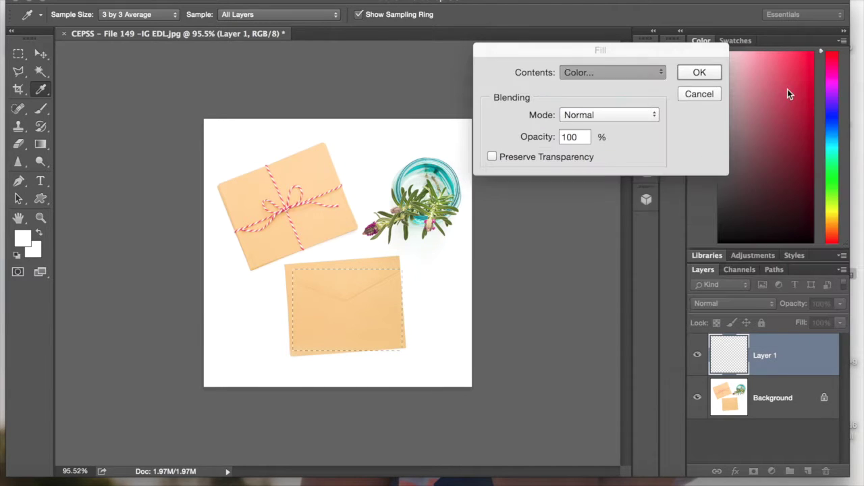
left_click(702, 73)
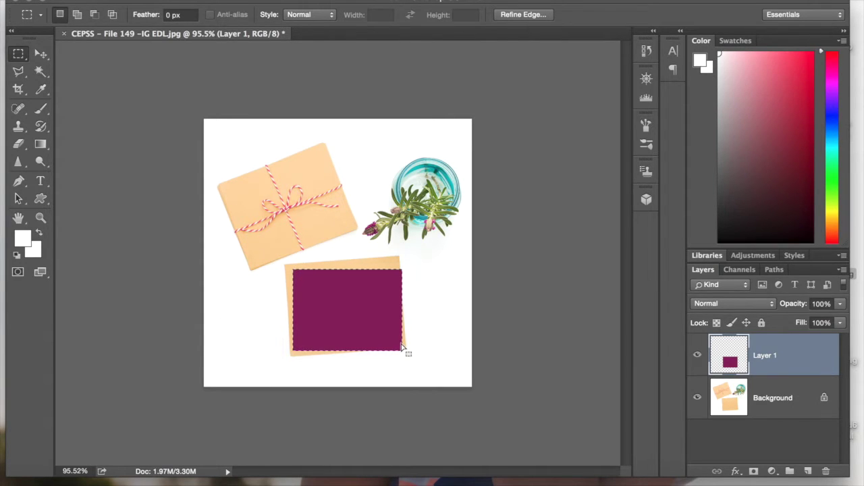
Tilt the plum card about 3°, nudge it slightly right and up, then deselect.
key("ctrl+t")
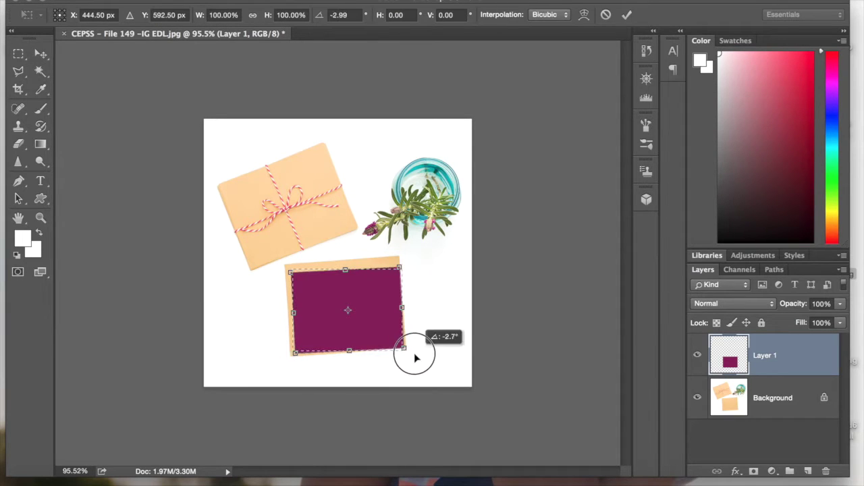
left_click_drag(415, 358, 394, 341)
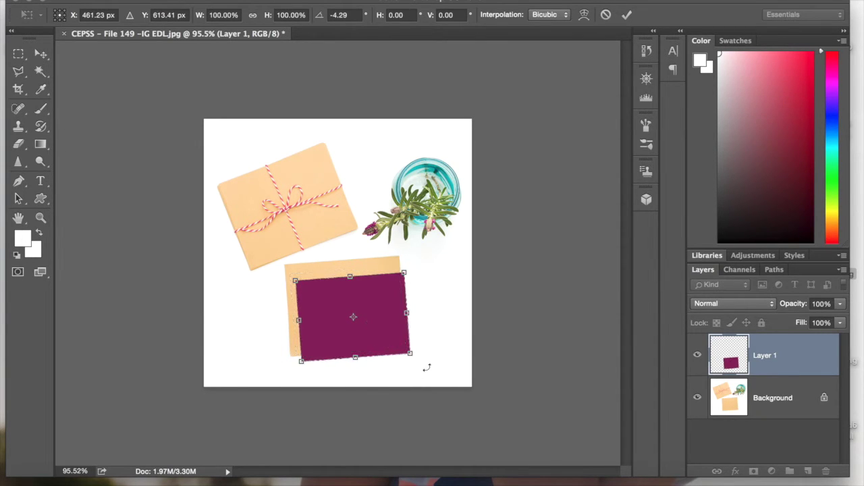
left_click(427, 369)
left_click_drag(428, 369, 414, 358)
left_click(367, 331)
left_click_drag(375, 331, 387, 327)
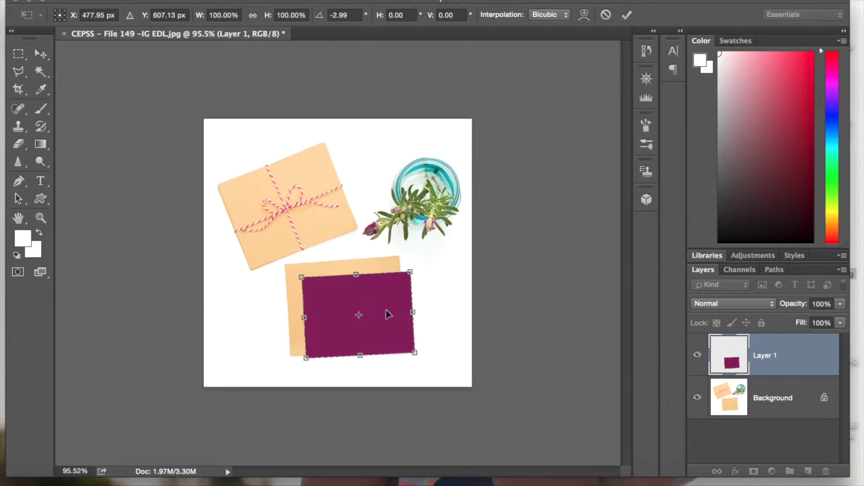
key("Return")
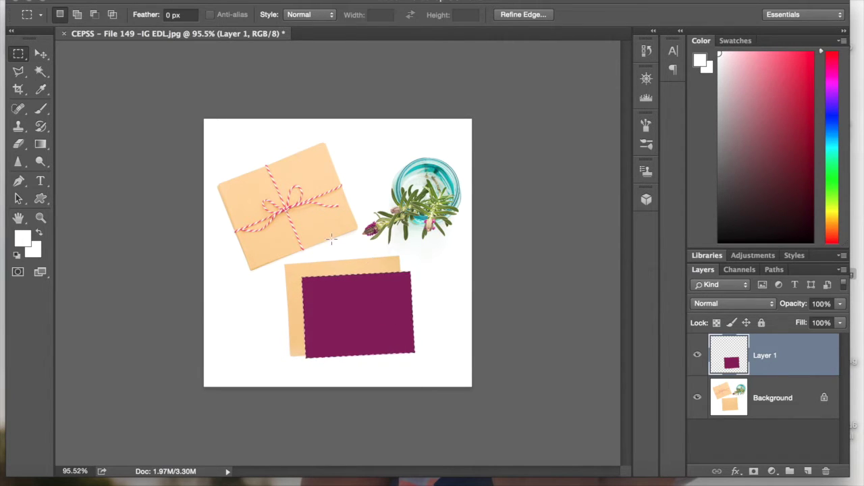
left_click(372, 315)
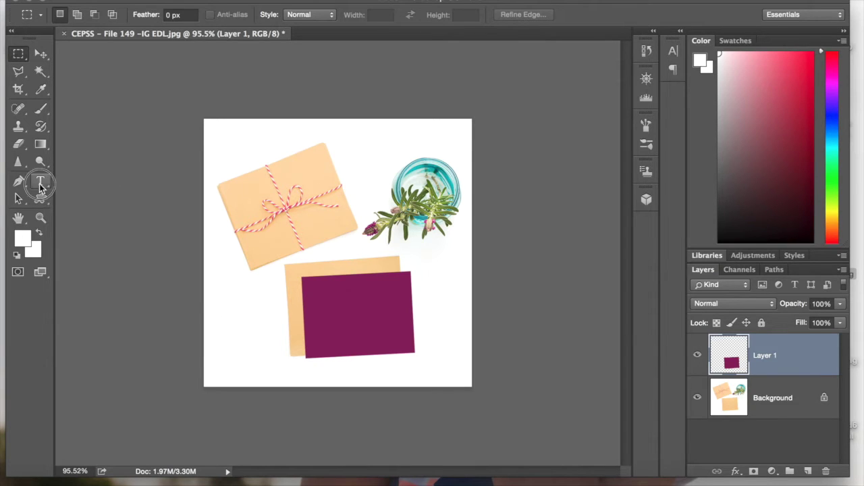
Paste 'Hello Loves' in white 60 pt Sonoma Script onto the card and centre it.
left_click(40, 182)
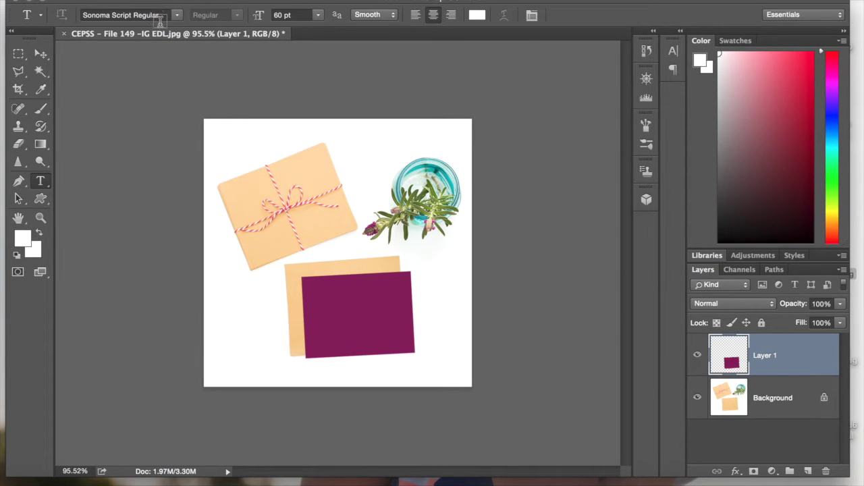
left_click(322, 267)
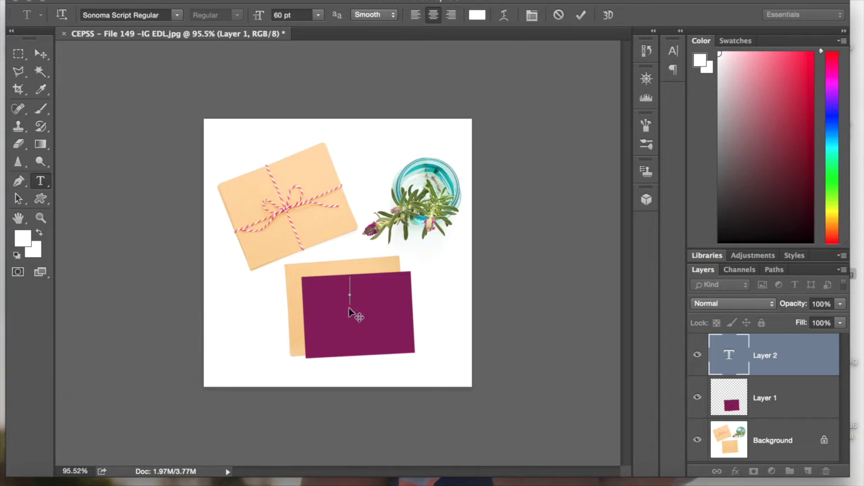
type("Hello L ovies")
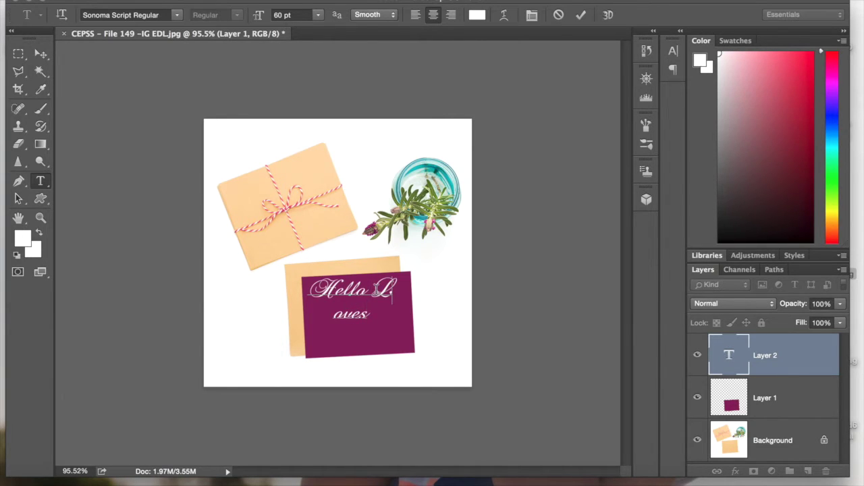
left_click(376, 289)
key("Return")
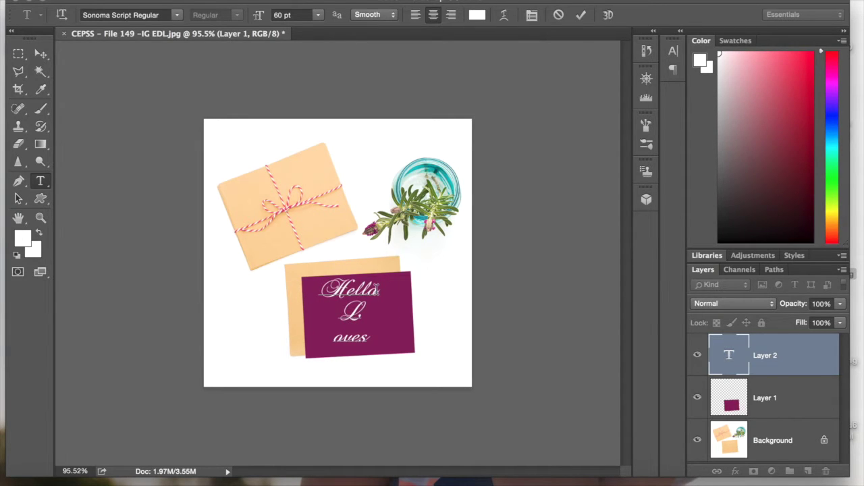
key("BackSpace")
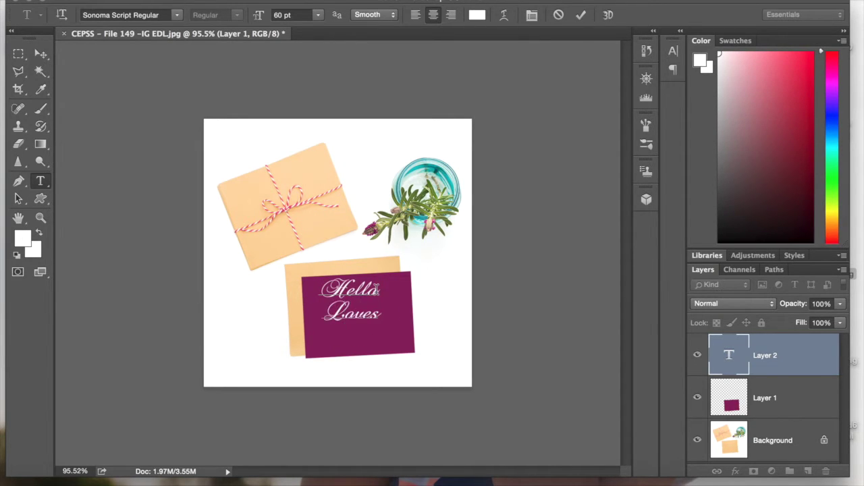
left_click_drag(369, 340, 376, 348)
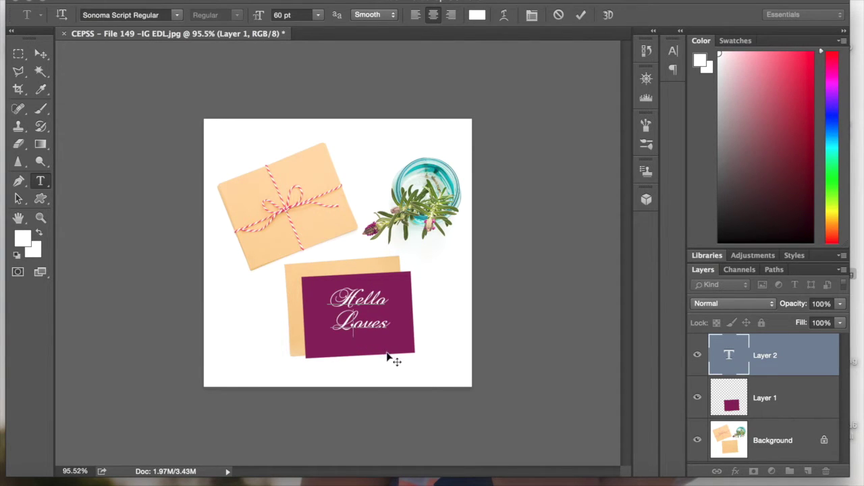
Rotate the Hello Loves text about 2.5° to match the card's tilt and commit it.
key("ctrl+t")
left_click(412, 359)
left_click_drag(417, 363, 409, 353)
key("Return")
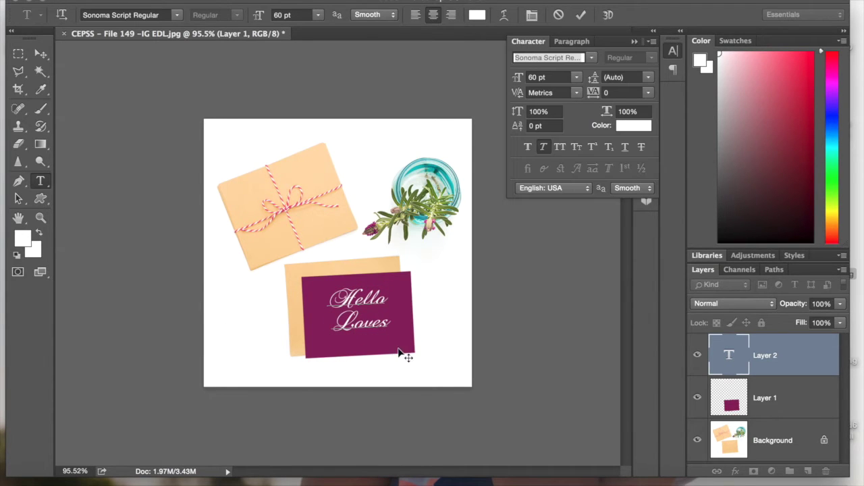
key("ctrl+t")
left_click(405, 355)
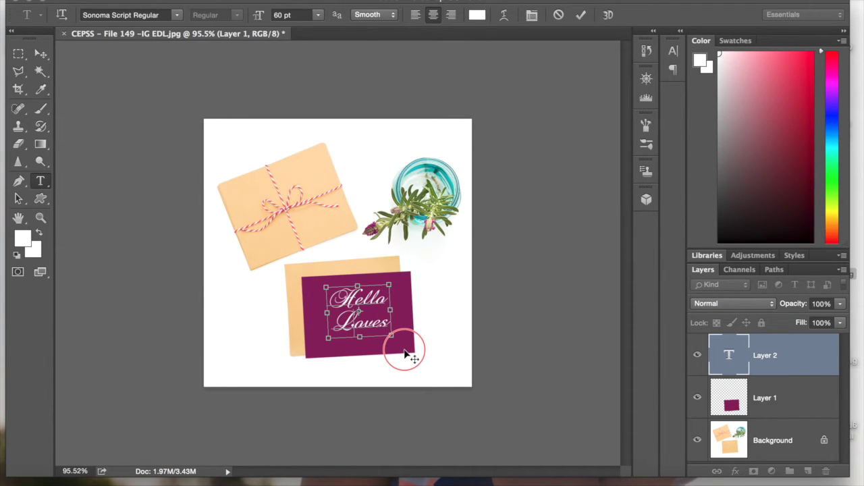
left_click_drag(407, 356, 408, 358)
key("Return")
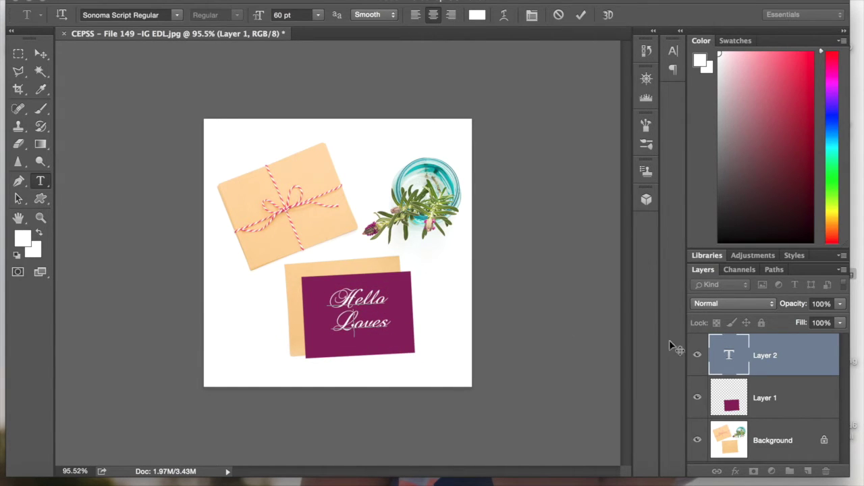
left_click(723, 366)
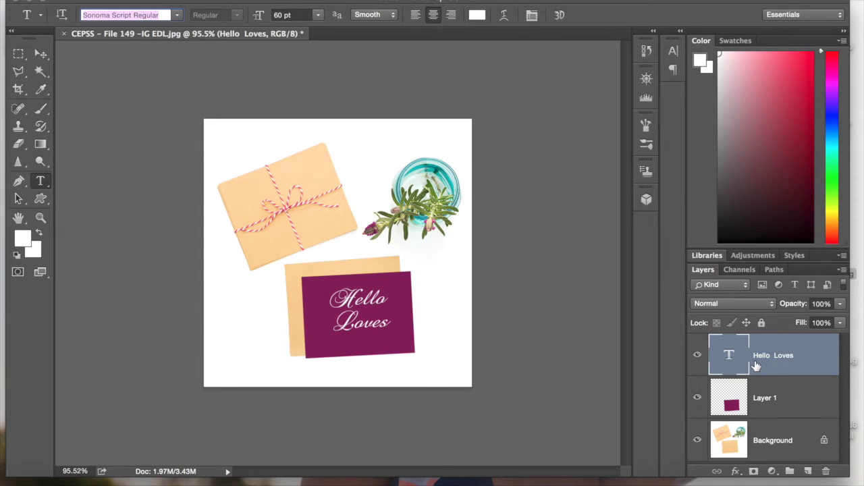
Merge the Hello Loves text layer down into Layer 1 and zoom in on the card.
key("ctrl+e")
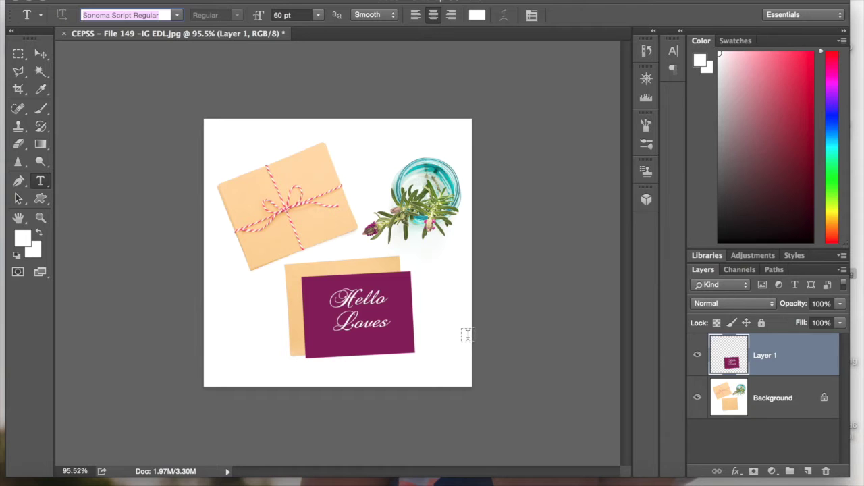
scroll(472, 340, "up", 1)
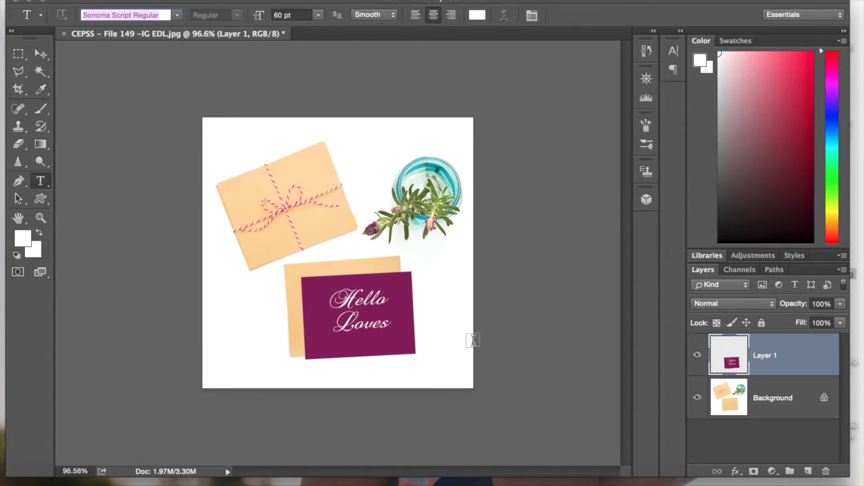
scroll(472, 339, "up", 8)
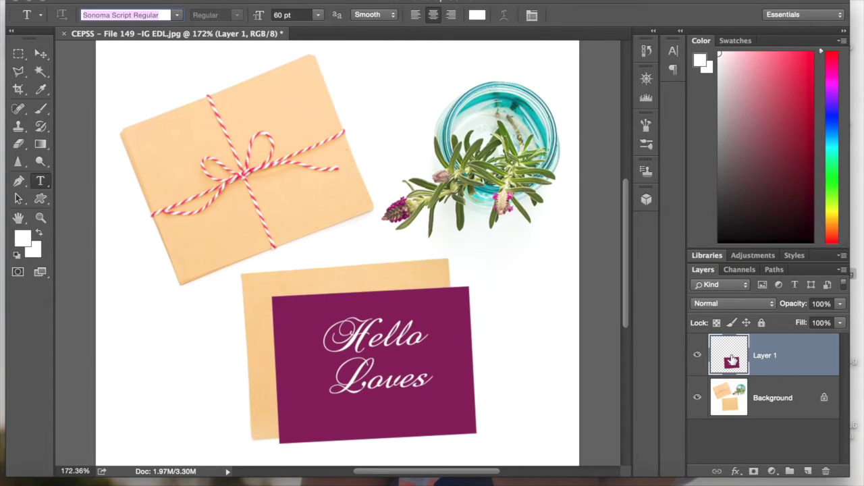
right_click(735, 362)
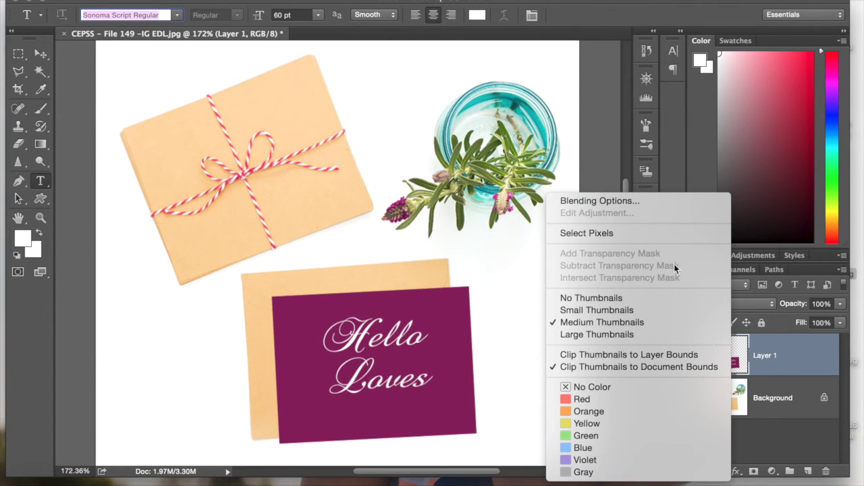
Enable a Drop Shadow layer style on the lettered card layer.
left_click(598, 200)
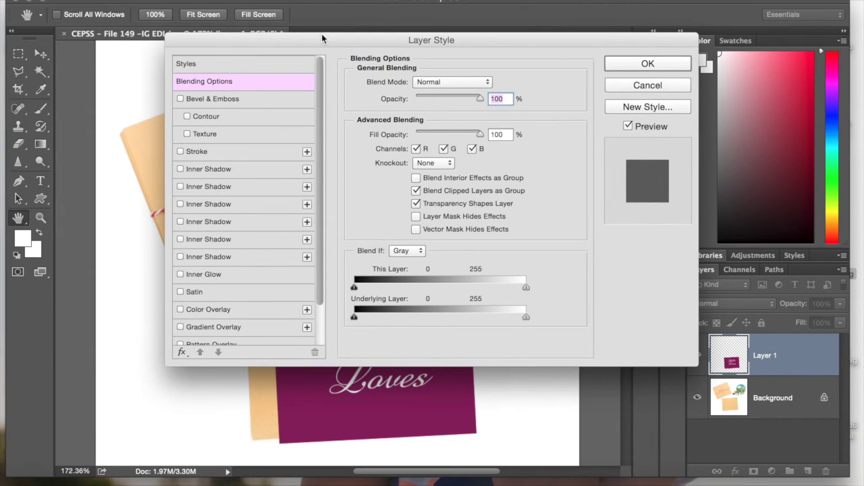
left_click_drag(318, 35, 495, 0)
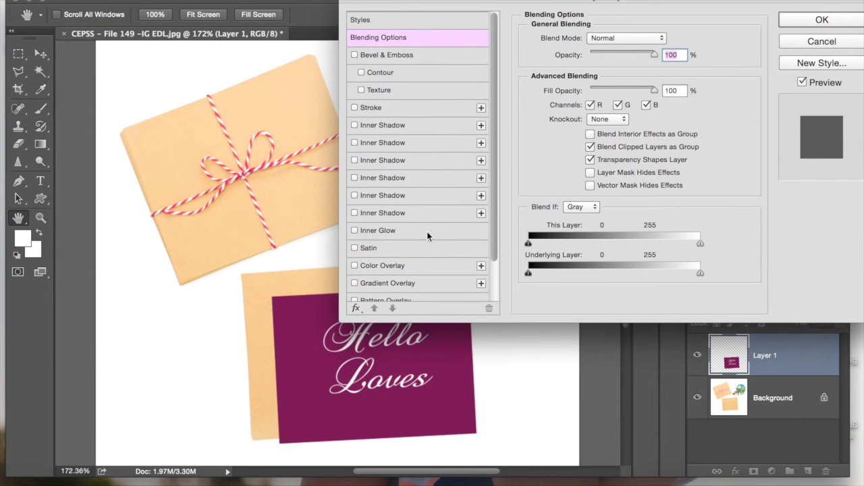
scroll(376, 248, "down", 3)
left_click(355, 292)
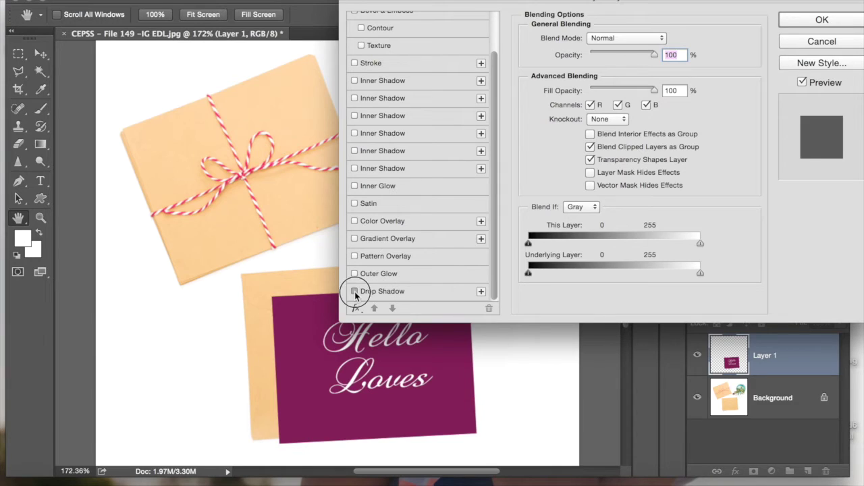
left_click(382, 293)
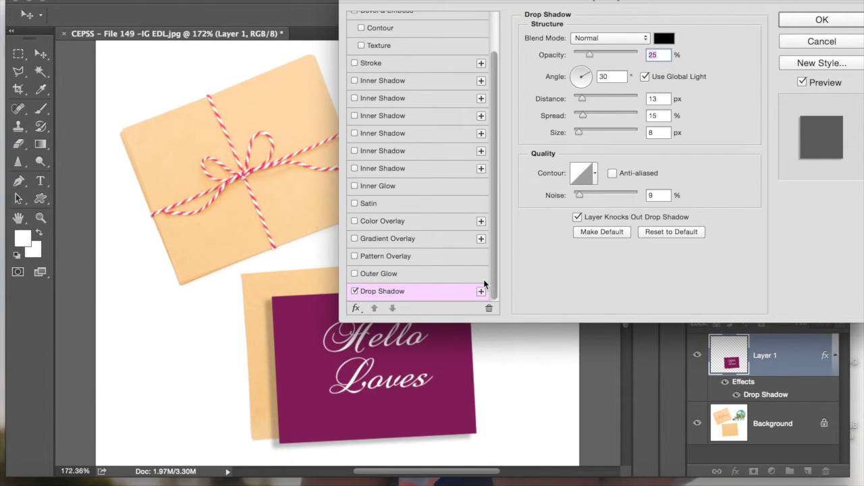
left_click(354, 292)
left_click(355, 291)
left_click_drag(472, 0, 549, 14)
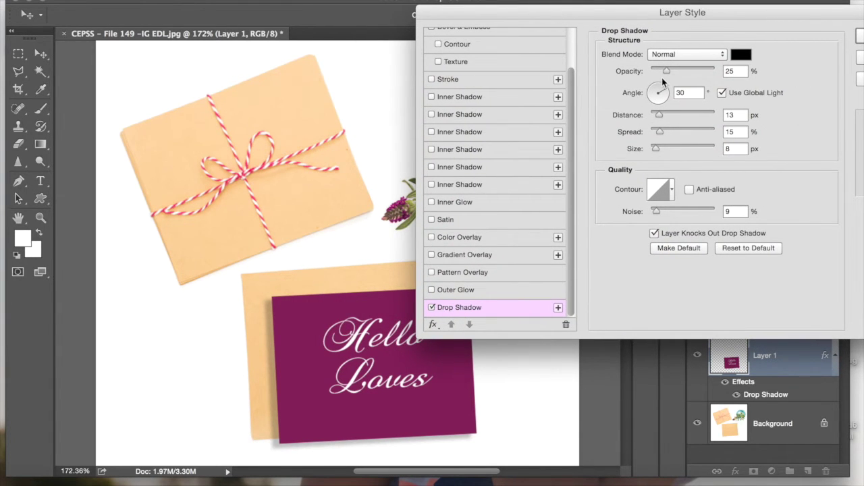
Set the shadow to 15% opacity, 40° angle, 9 px distance, 6% spread, 9 px size.
left_click_drag(664, 75, 659, 74)
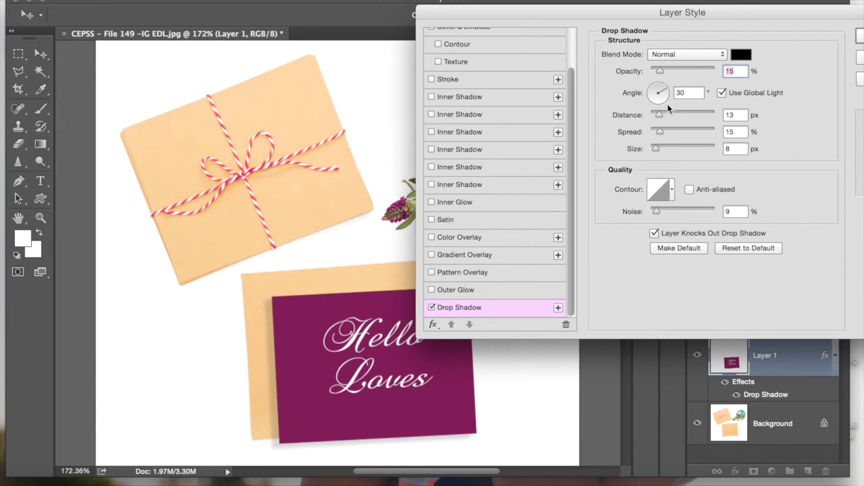
left_click_drag(658, 116, 656, 153)
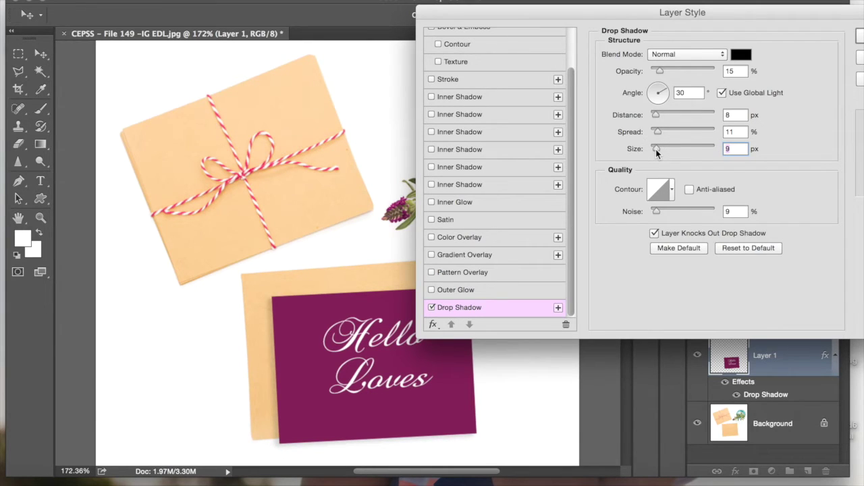
left_click_drag(657, 92, 666, 90)
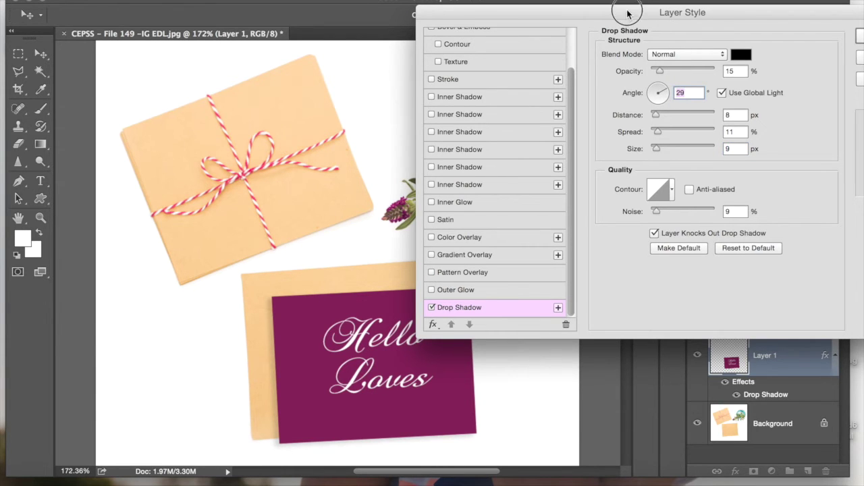
left_click_drag(628, 15, 541, 13)
left_click_drag(558, 71, 561, 70)
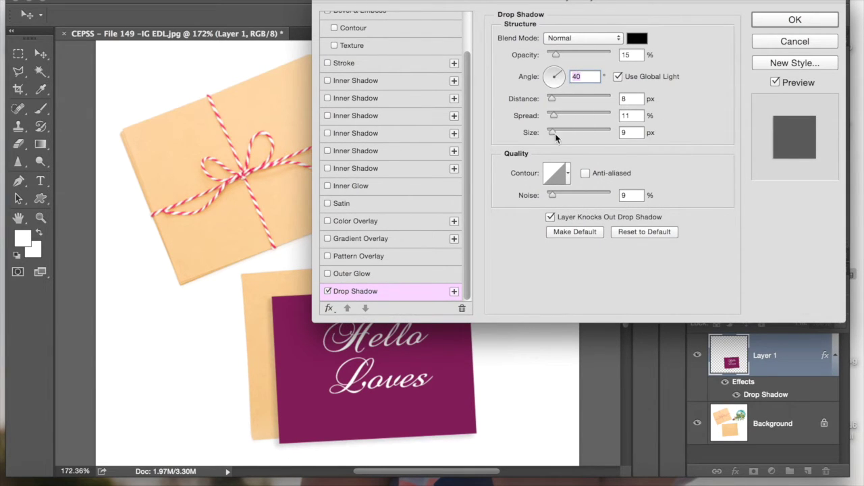
left_click_drag(552, 98, 551, 119)
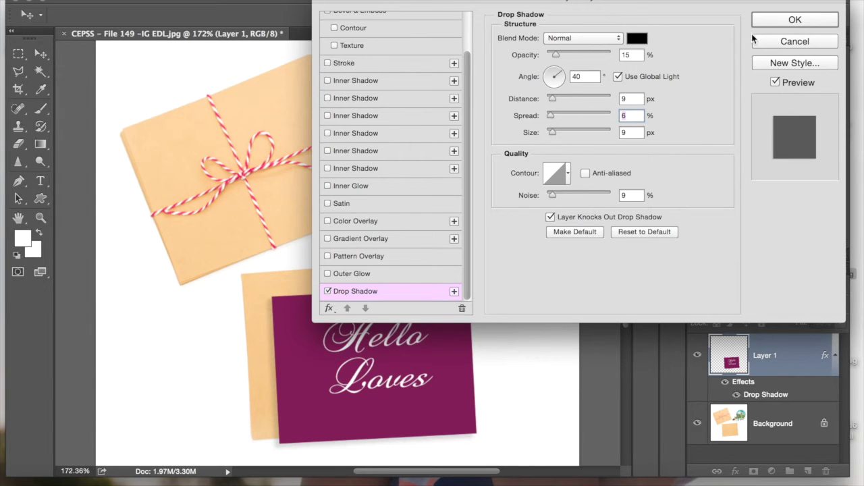
left_click(778, 21)
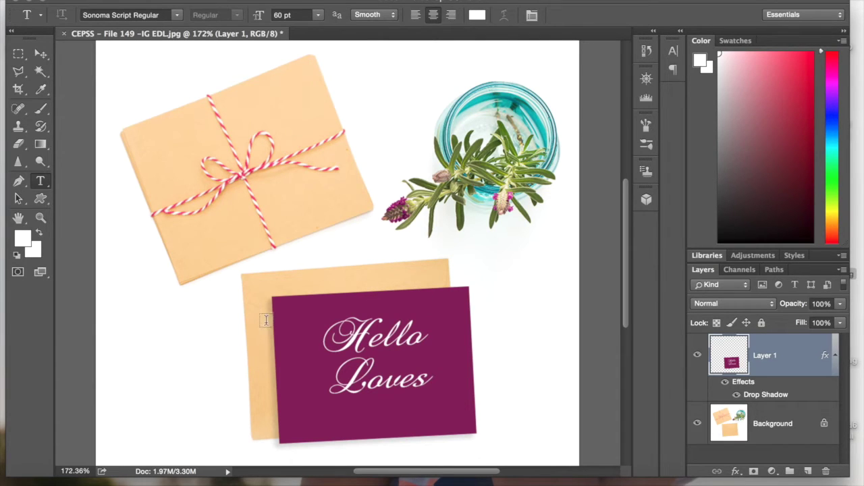
left_click(27, 243)
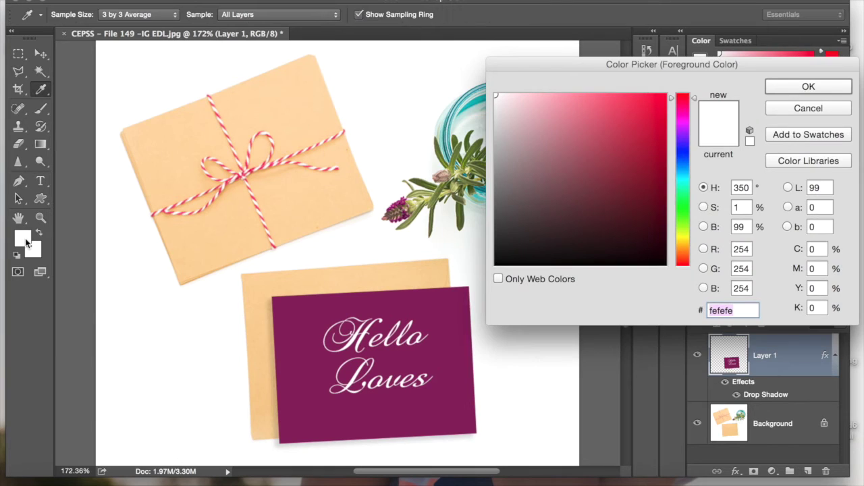
left_click_drag(543, 65, 607, 75)
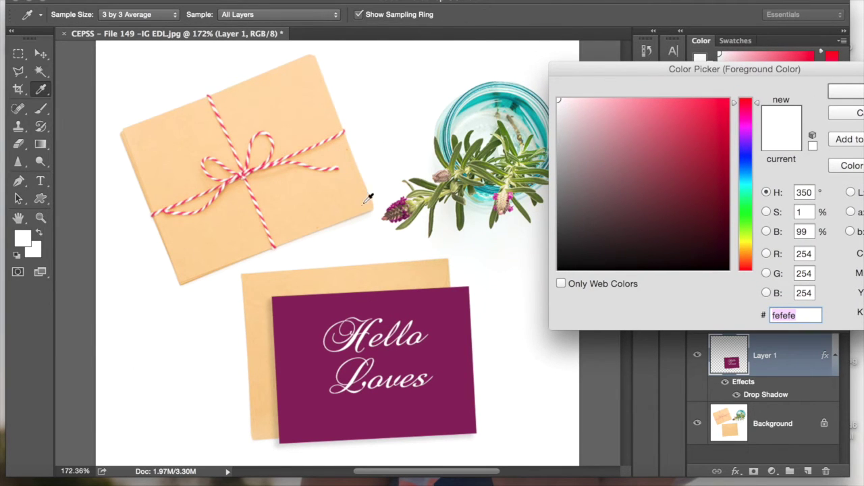
left_click(360, 170)
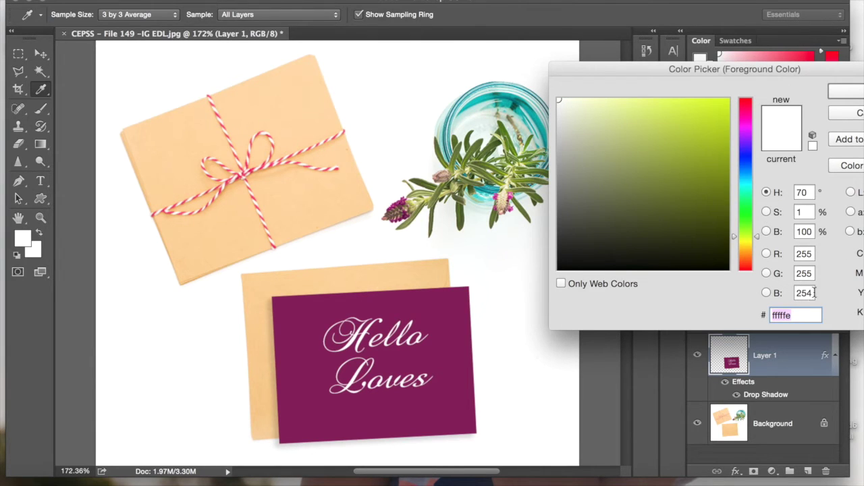
left_click(408, 100)
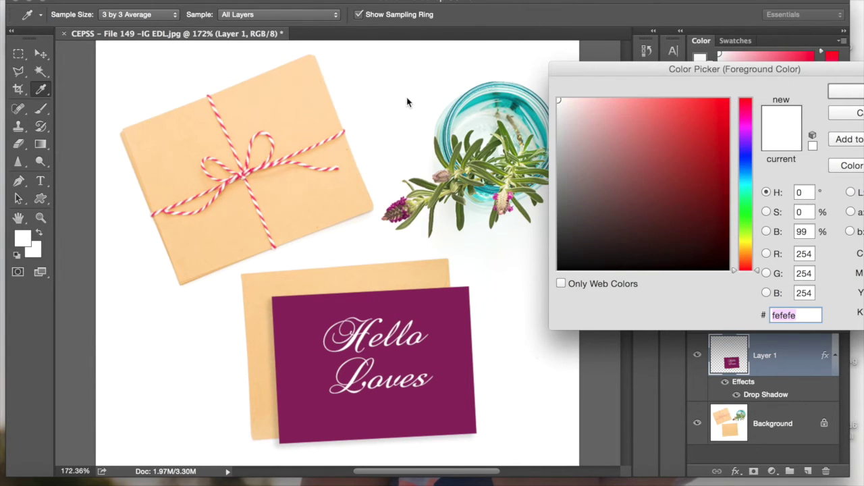
left_click(551, 44)
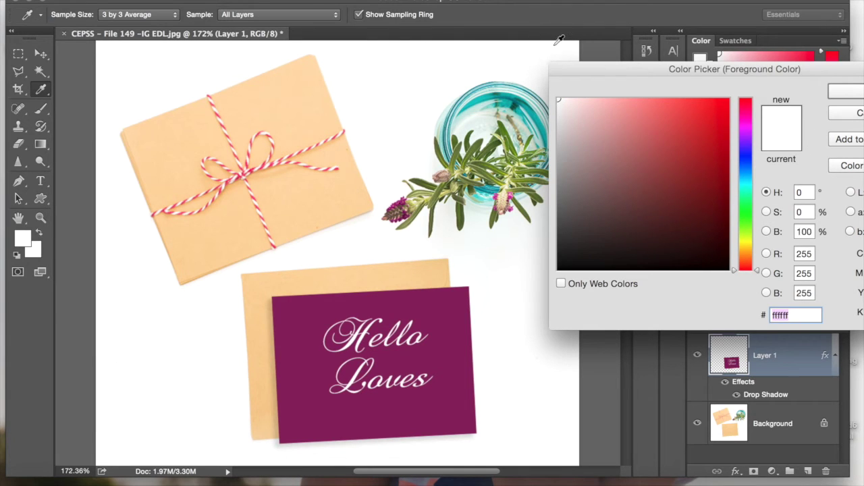
left_click(350, 102)
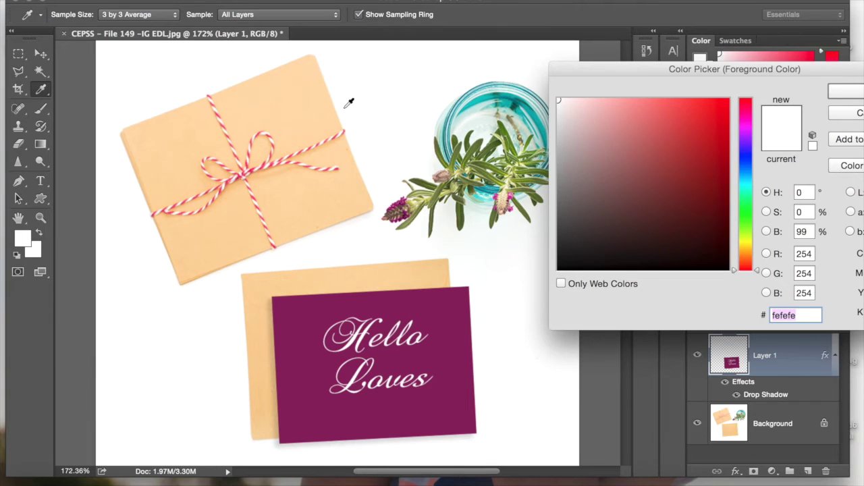
left_click(350, 134)
left_click(368, 215)
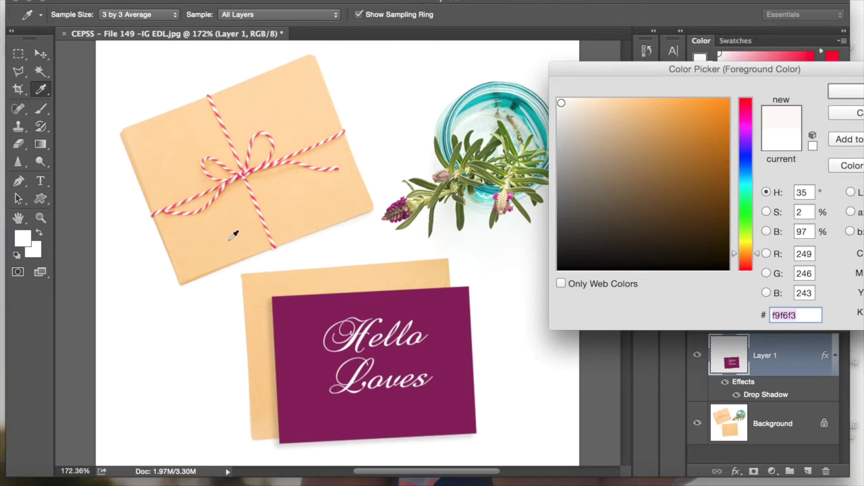
left_click(161, 256)
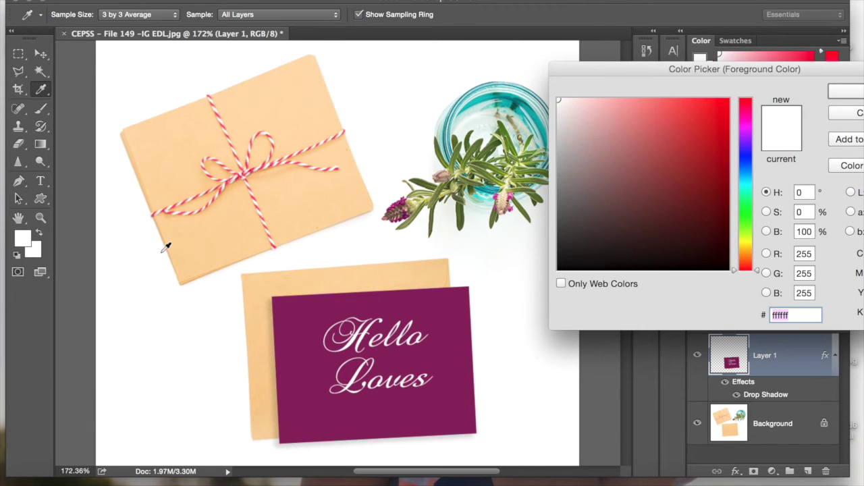
Revise the card's drop shadow to a 142° angle, 10% spread and 13% opacity.
left_click(844, 91)
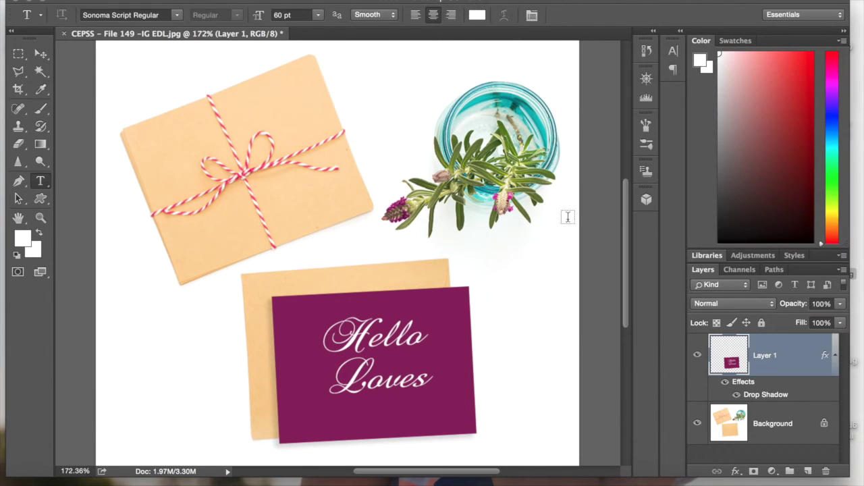
left_click(742, 395)
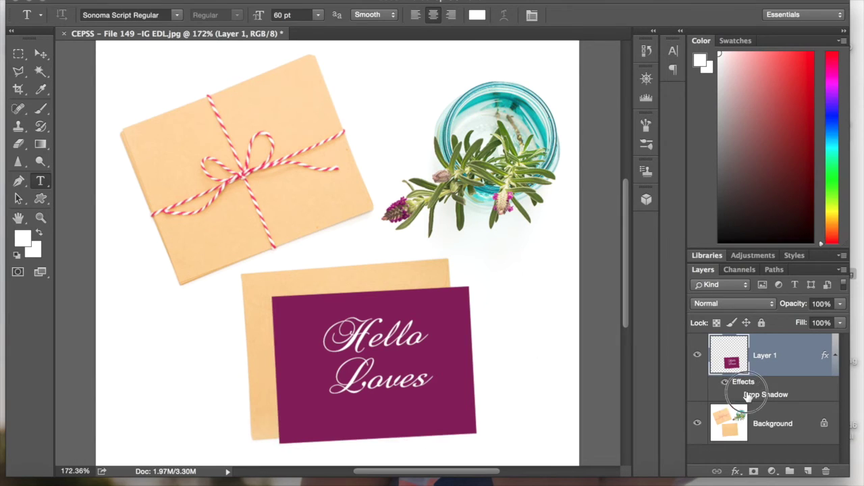
left_click(739, 395)
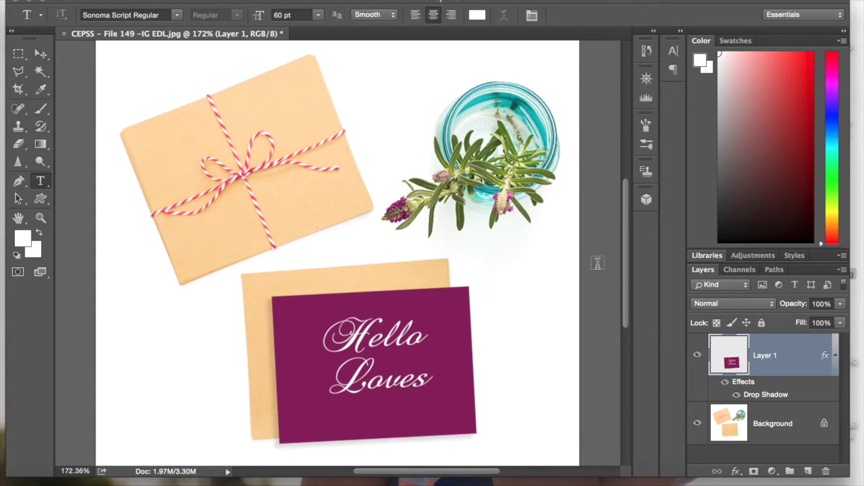
left_click(755, 399)
double_click(755, 399)
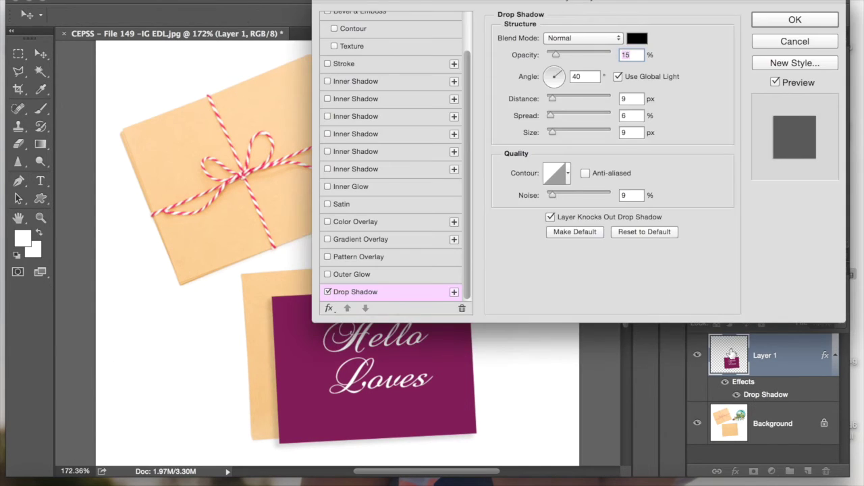
left_click(551, 76)
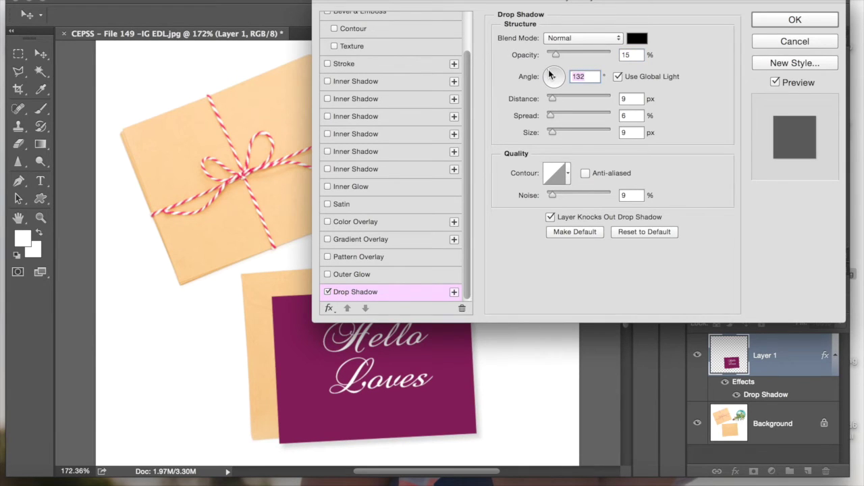
left_click_drag(551, 75, 549, 75)
left_click_drag(550, 115, 554, 117)
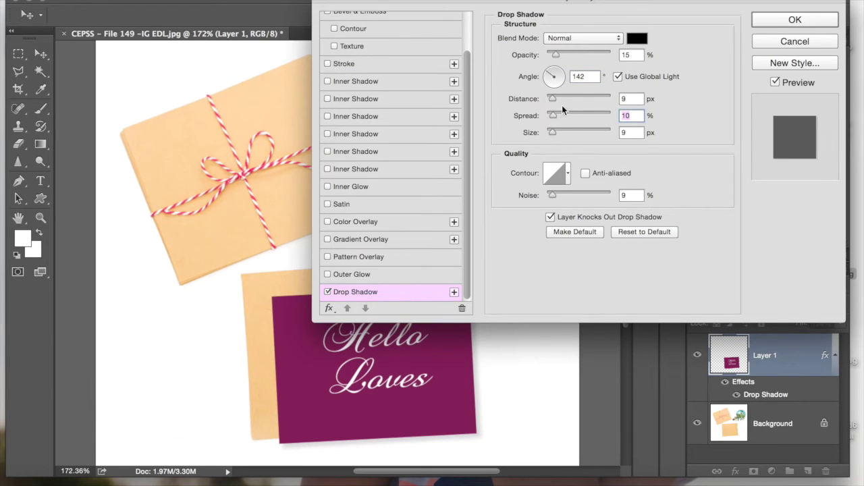
left_click_drag(556, 56, 555, 57)
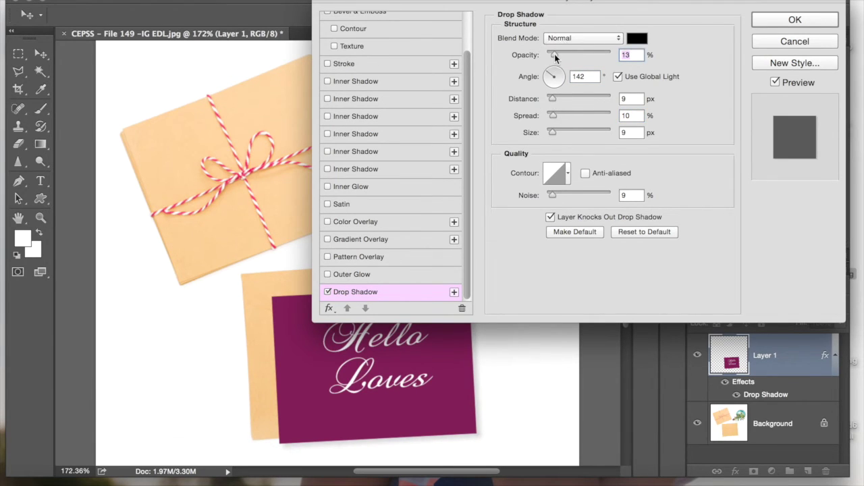
left_click(757, 25)
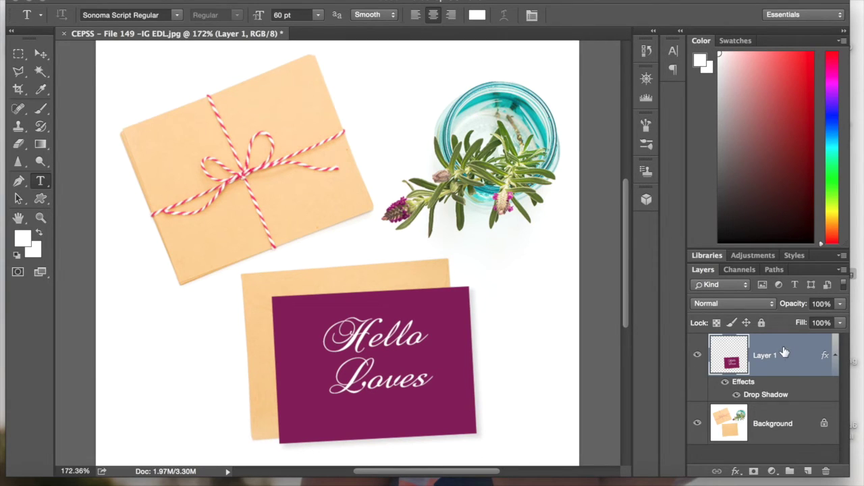
Merge the card into Background, then revert the document to its Open history state.
key("super+e")
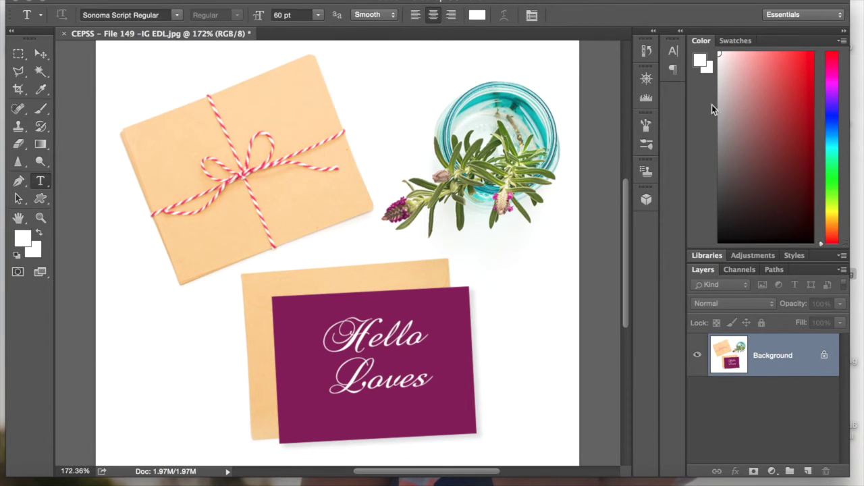
left_click(654, 32)
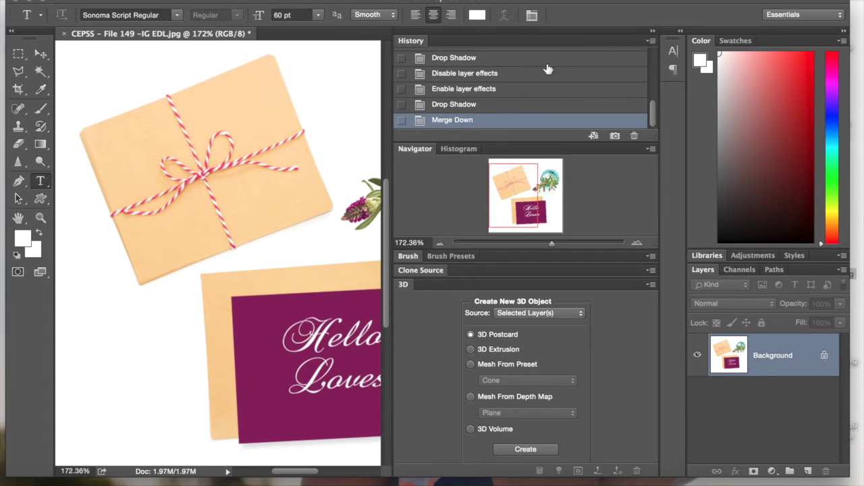
scroll(513, 94, "up", 5)
left_click(463, 84)
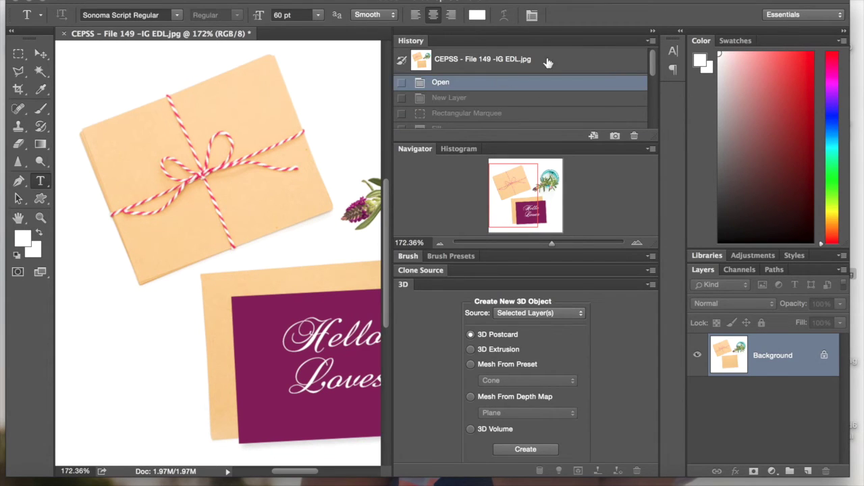
left_click(652, 32)
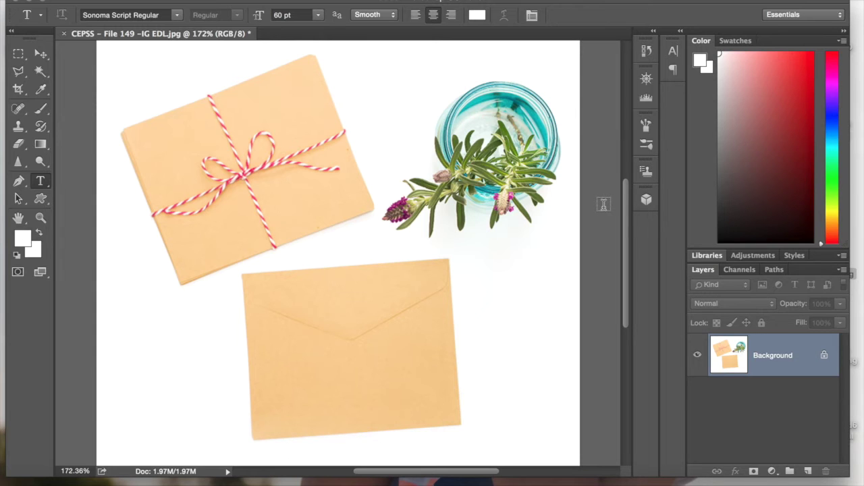
Bring up the baby-with-lion-toy photo in Preview, select all of it, and minimize Preview.
left_click(814, 479)
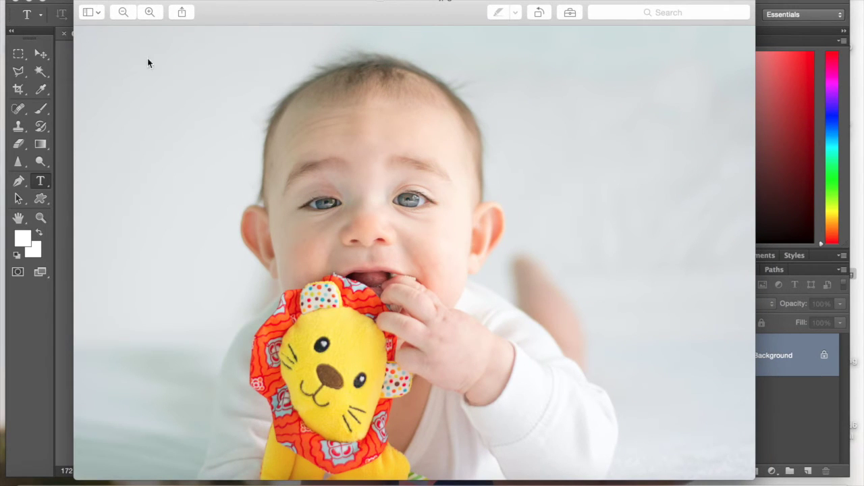
key("super+a")
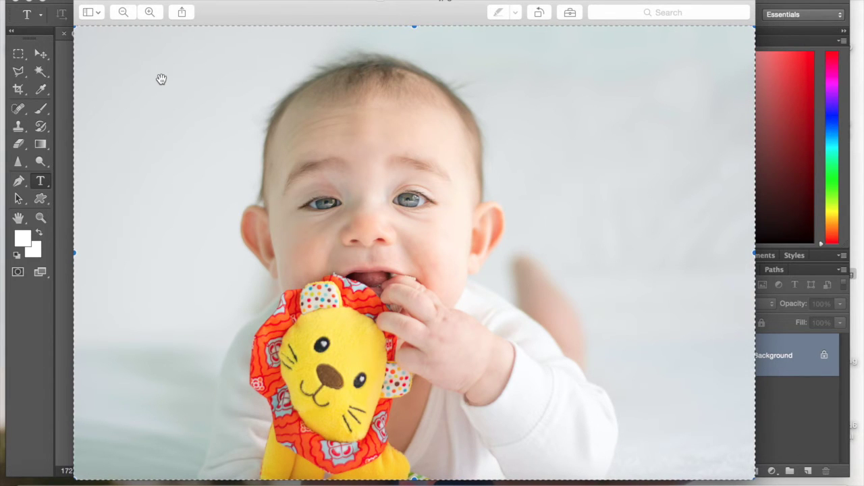
left_click(90, 4)
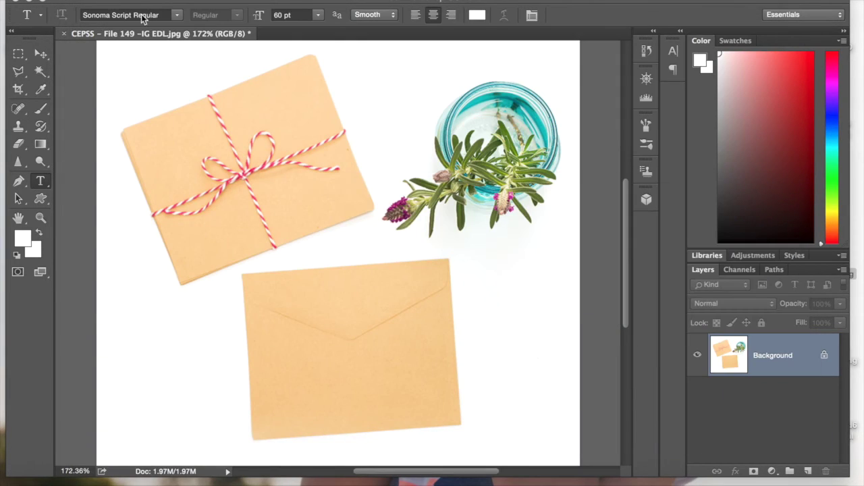
Add two new layers and paste the copied baby photo into the top one.
left_click(807, 471)
left_click(807, 470)
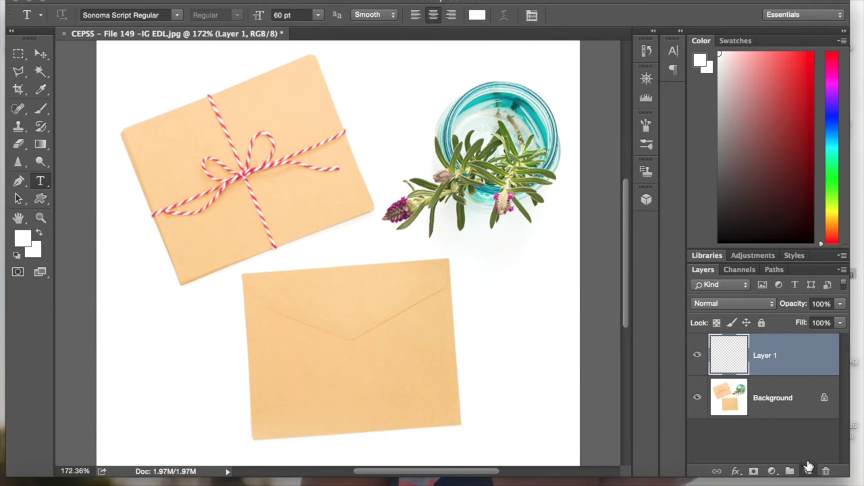
key("alt+BackSpace")
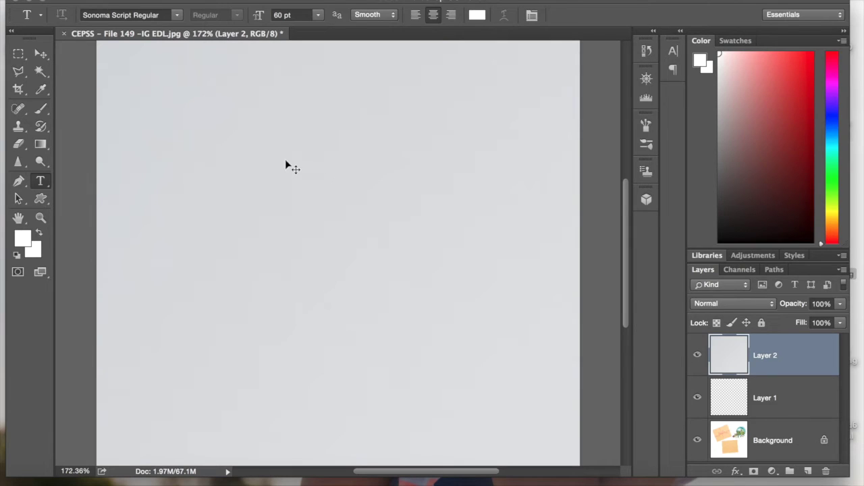
Scale the pasted photo proportionally to about 81% and move it up and left.
key("ctrl+t")
scroll(288, 239, "up", 5)
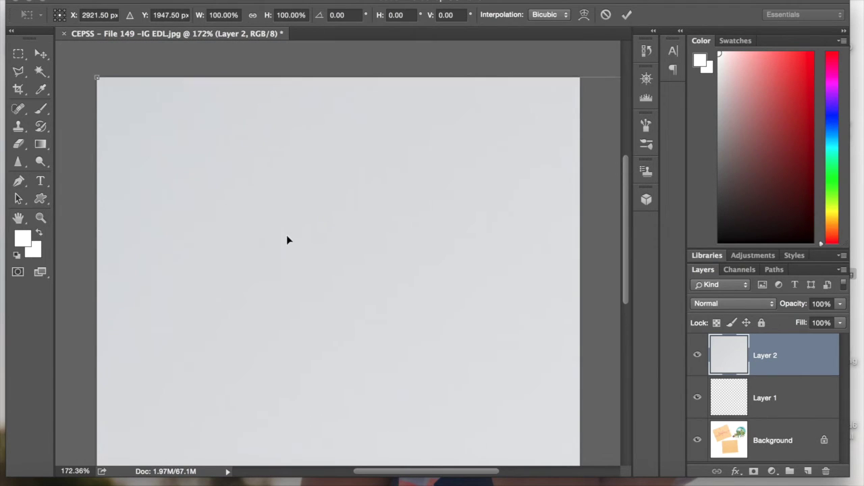
left_click(253, 15)
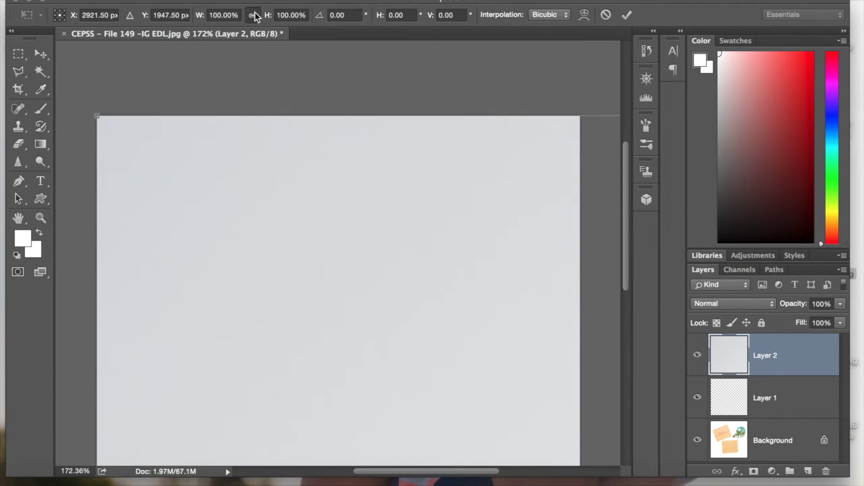
left_click_drag(94, 116, 418, 413)
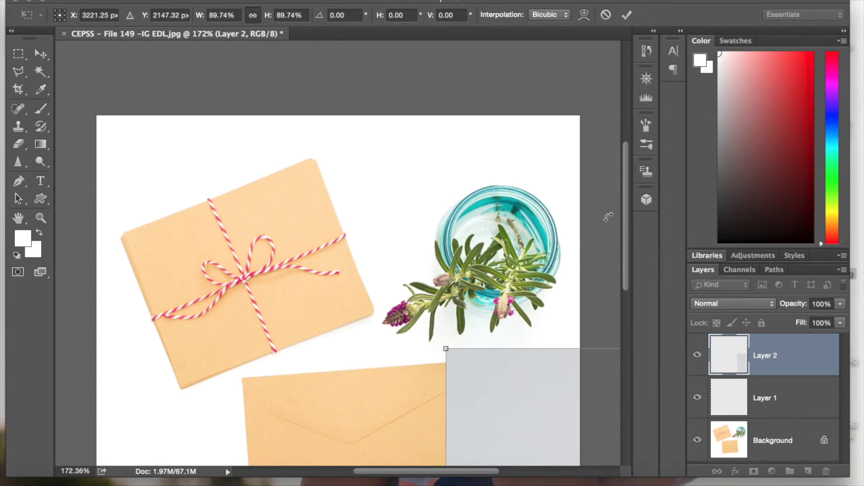
left_click_drag(627, 219, 563, 254)
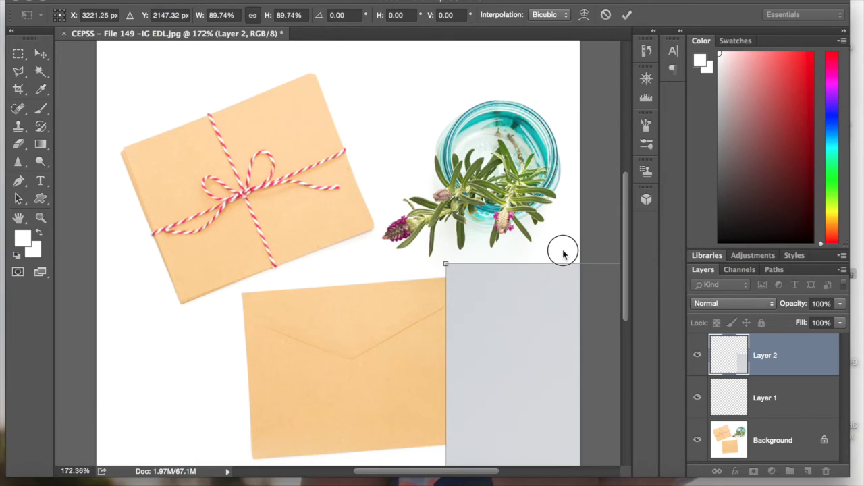
left_click_drag(560, 301, 290, 178)
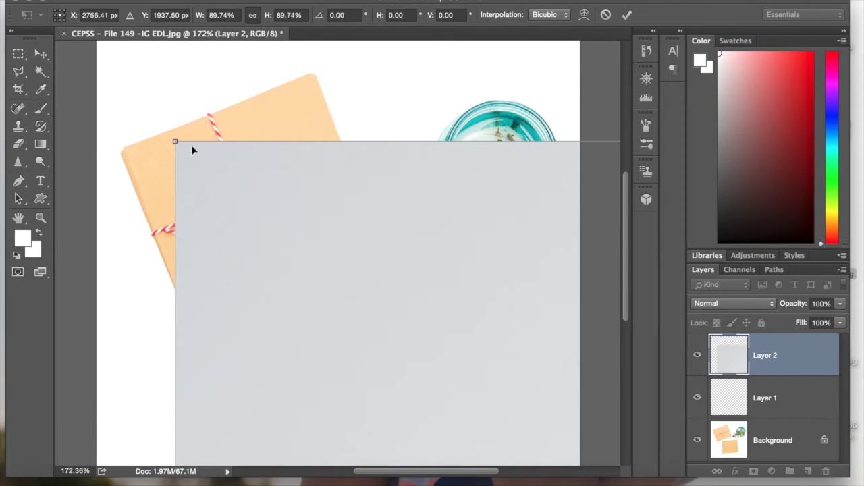
left_click_drag(175, 142, 453, 376)
left_click_drag(527, 401, 355, 256)
left_click(253, 16)
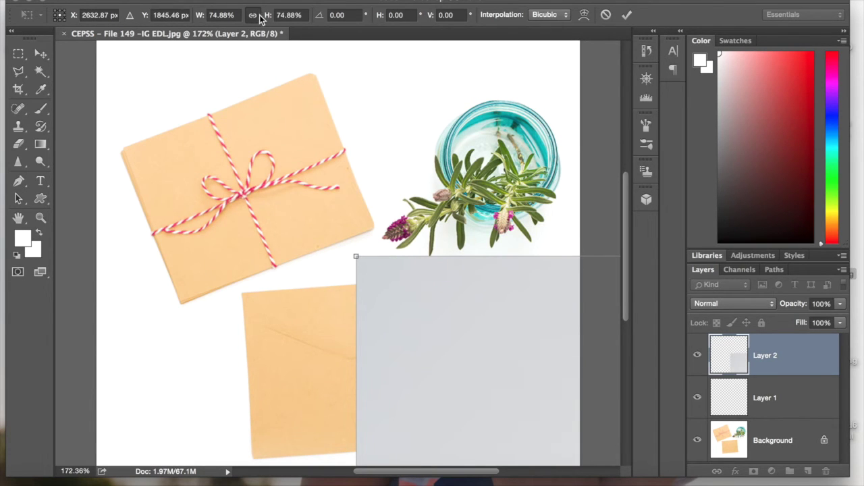
left_click_drag(455, 329, 260, 187)
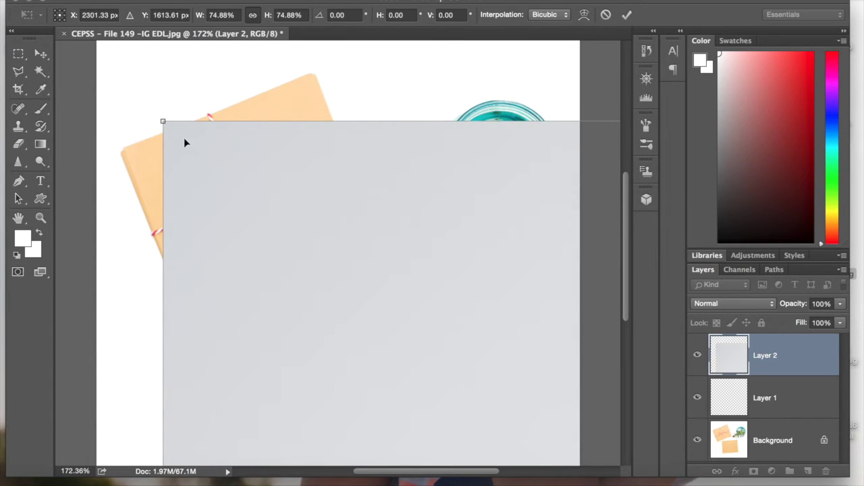
Shrink the photo further to about 6.8% and position it over the lower envelope.
left_click_drag(162, 118, 164, 161)
left_click_drag(113, 87, 169, 135)
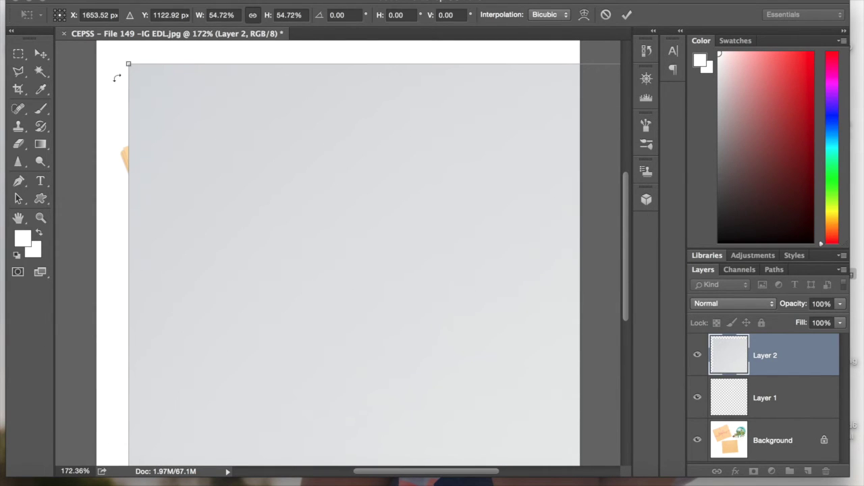
left_click_drag(128, 65, 179, 157)
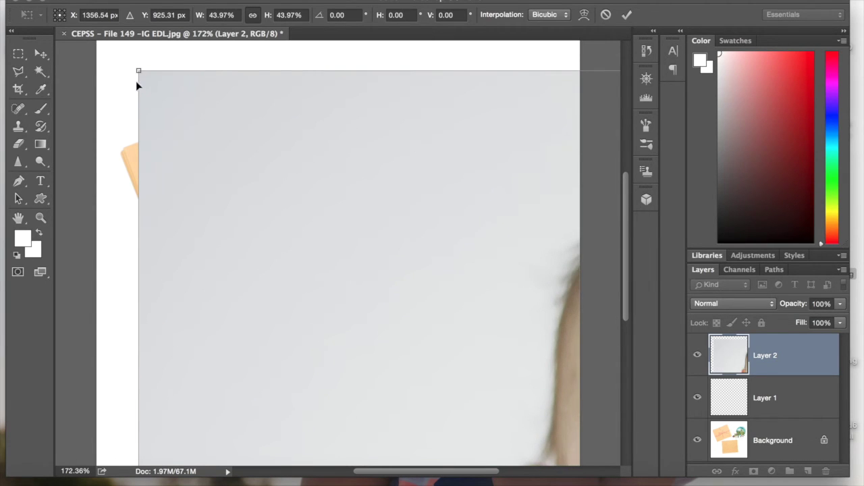
left_click_drag(142, 76, 170, 198)
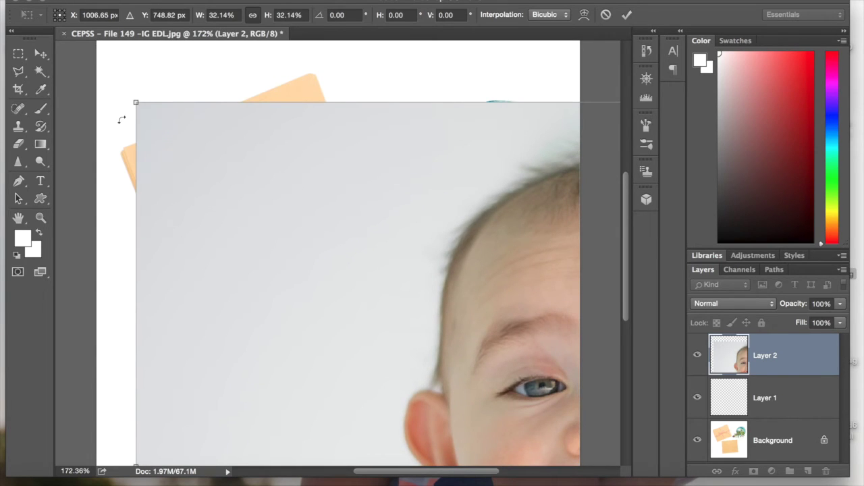
left_click_drag(136, 102, 399, 401)
left_click_drag(449, 358, 231, 207)
left_click_drag(179, 113, 241, 196)
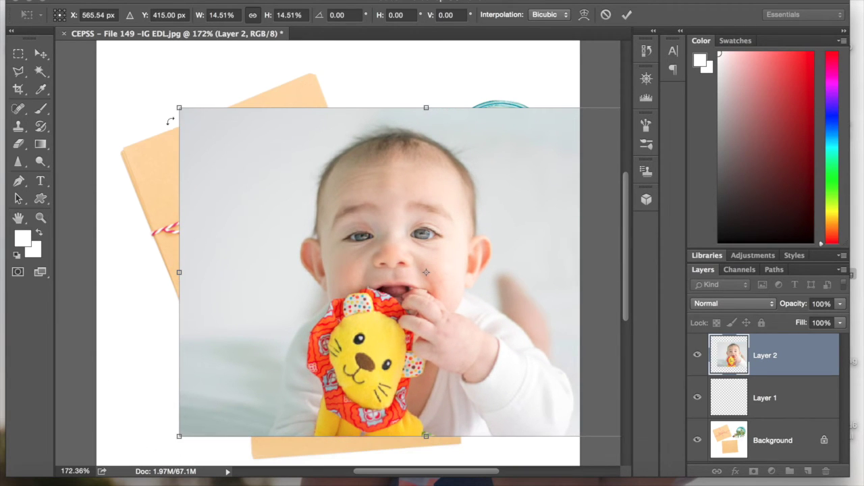
left_click_drag(180, 116, 401, 255)
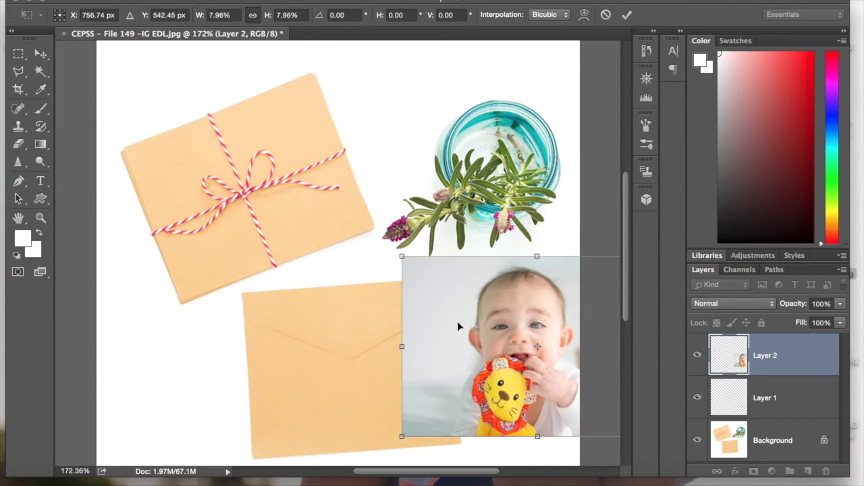
left_click_drag(457, 320, 329, 350)
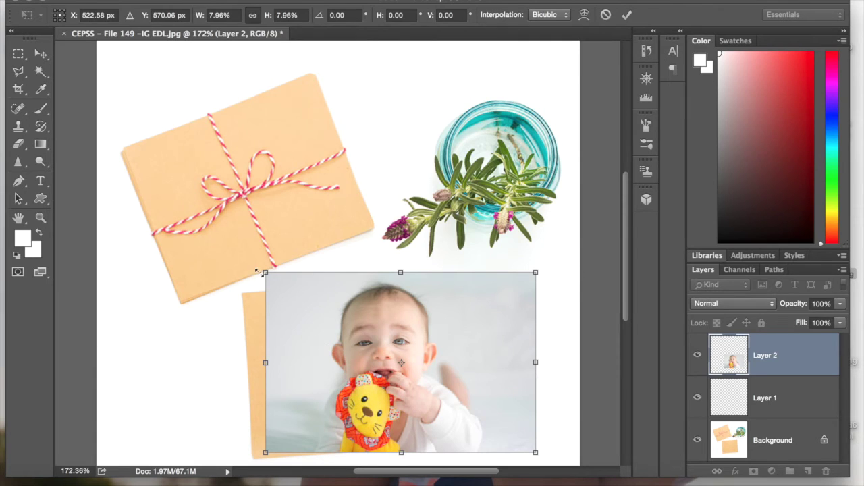
left_click_drag(260, 272, 299, 298)
left_click_drag(349, 344, 311, 345)
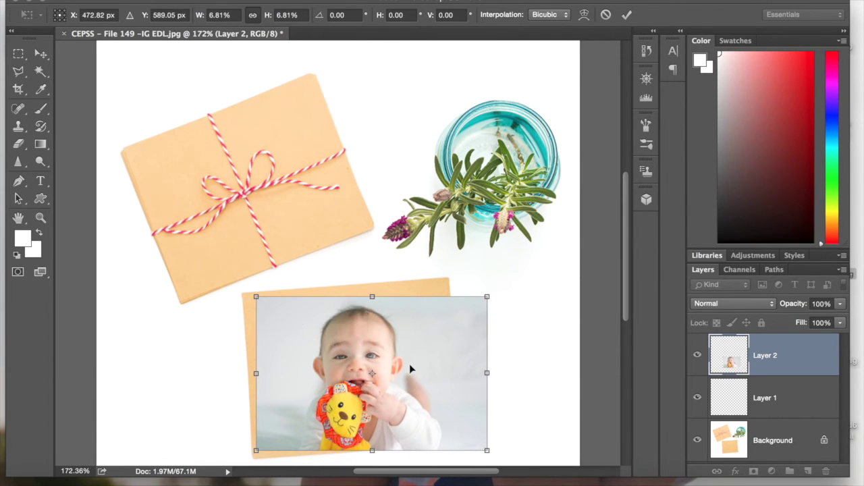
key("t")
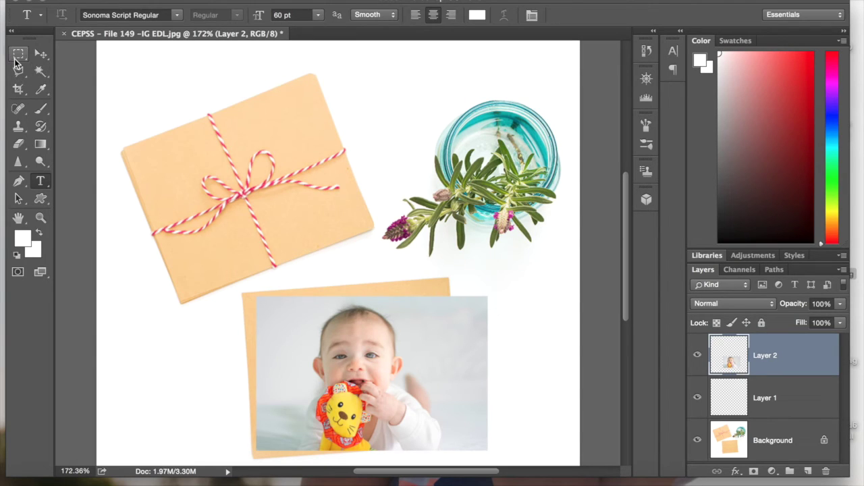
Marquee-select a narrow strip along the photo's right edge, erase it, and deselect.
left_click(14, 59)
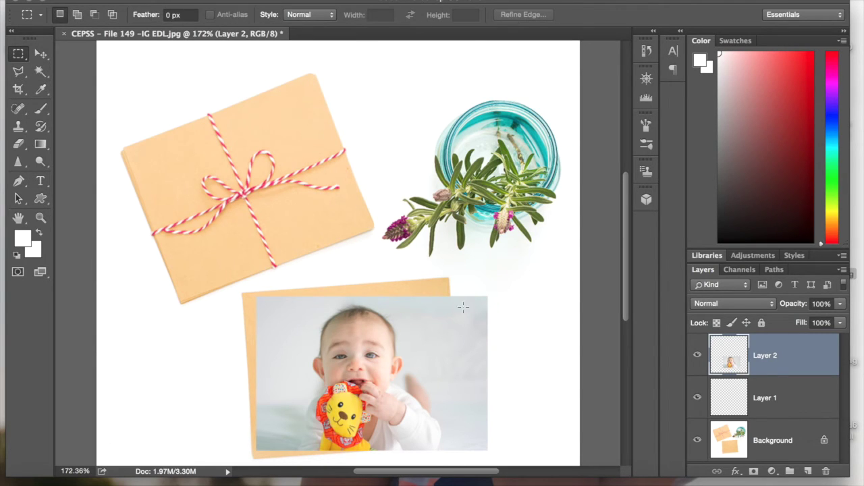
left_click_drag(459, 292, 500, 457)
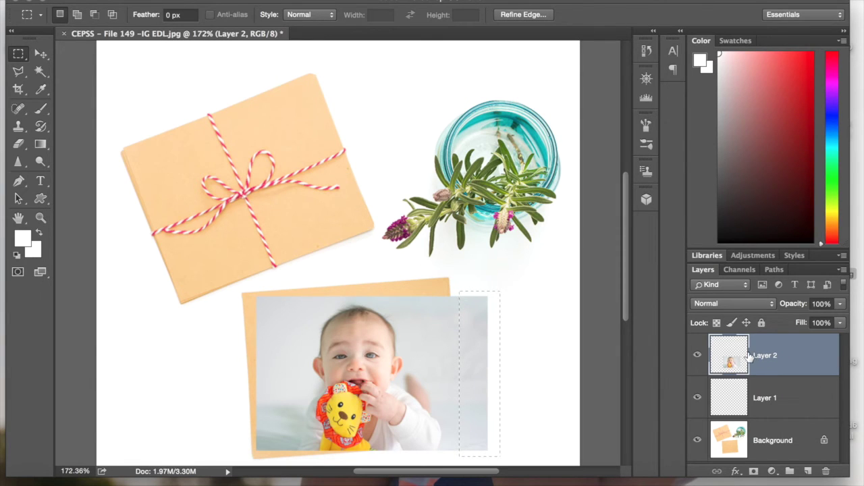
left_click(18, 144)
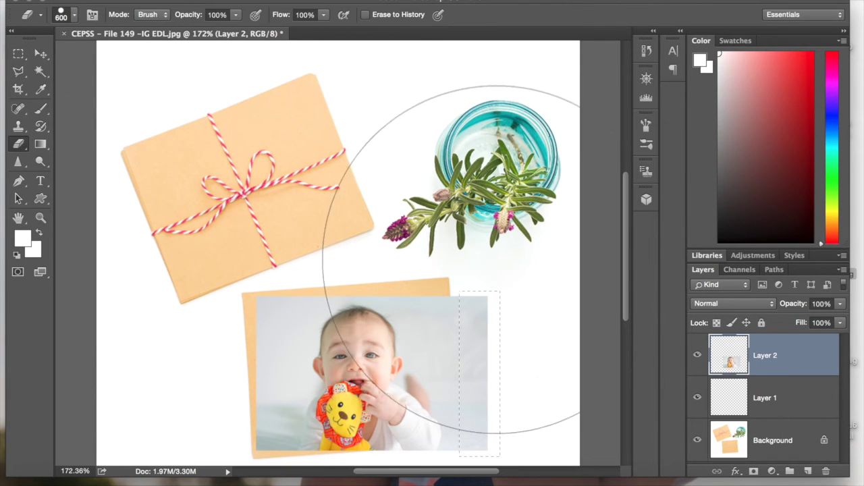
left_click(469, 181)
left_click(446, 311)
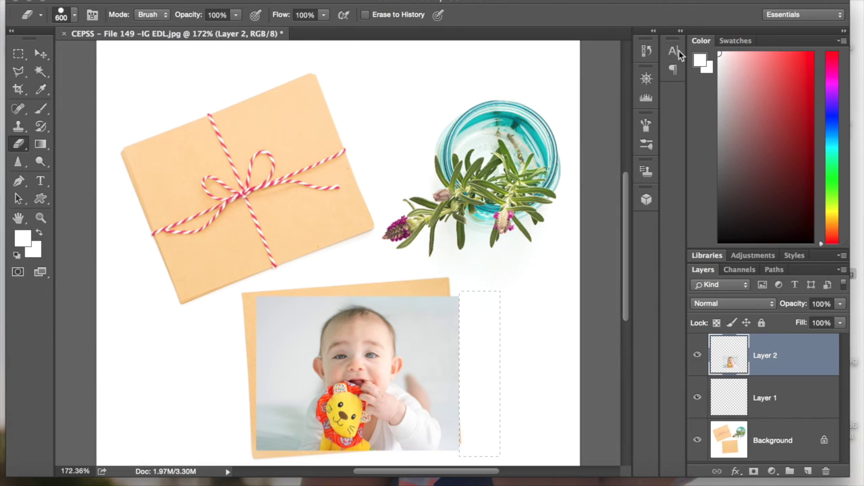
key("ctrl+d")
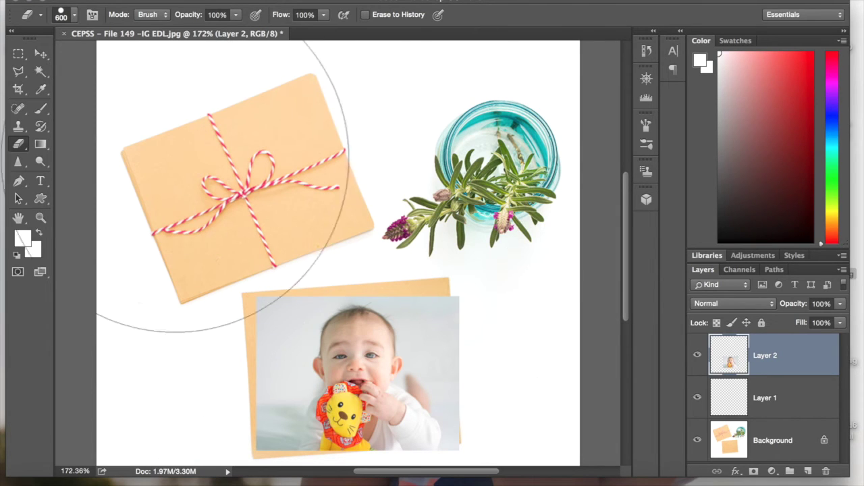
key("h")
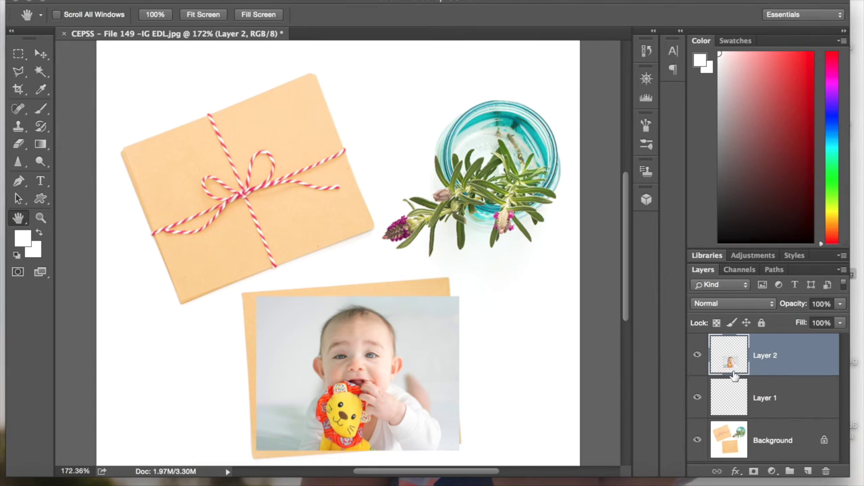
Rotate the baby photo about -4° and shift it slightly right and down.
key("ctrl+t")
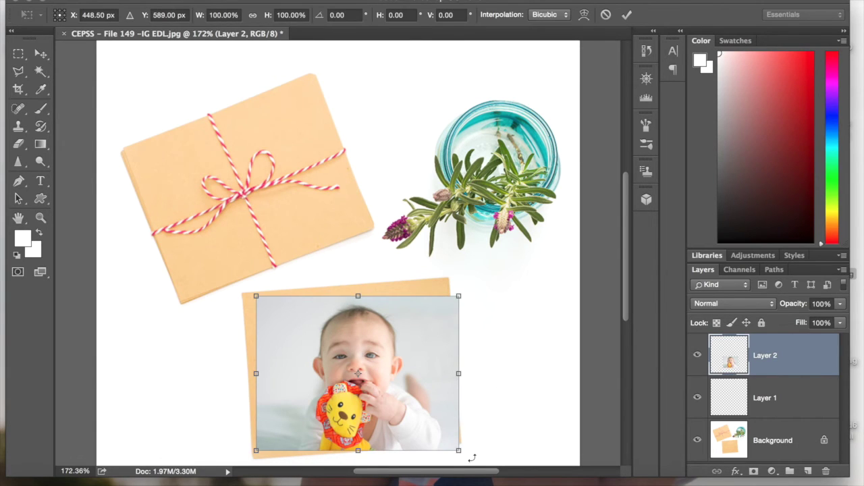
left_click_drag(472, 458, 482, 452)
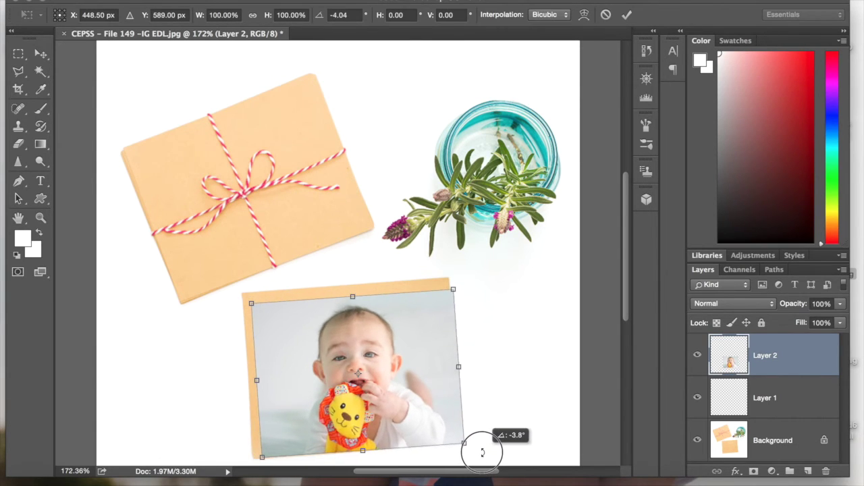
left_click_drag(431, 396, 450, 400)
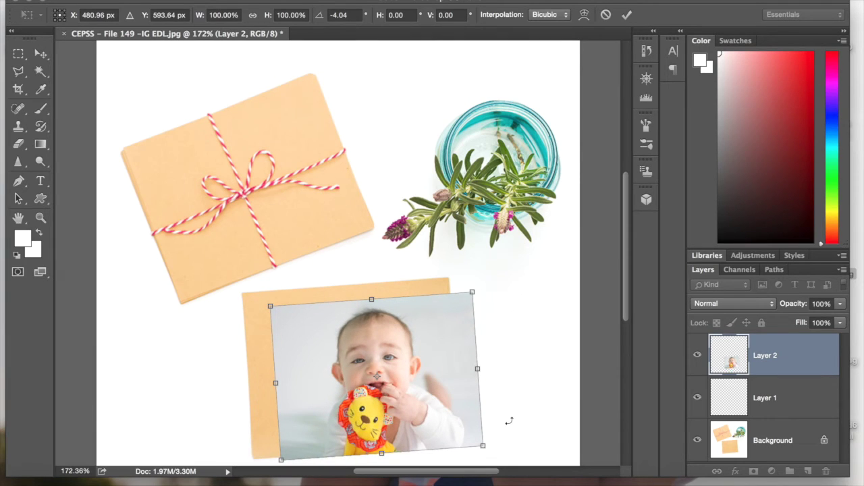
scroll(509, 420, "down", 2)
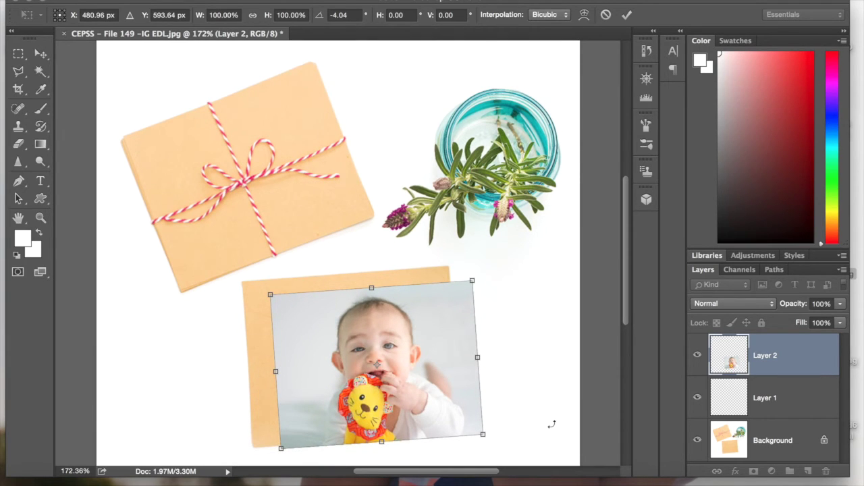
key("Return")
key("h")
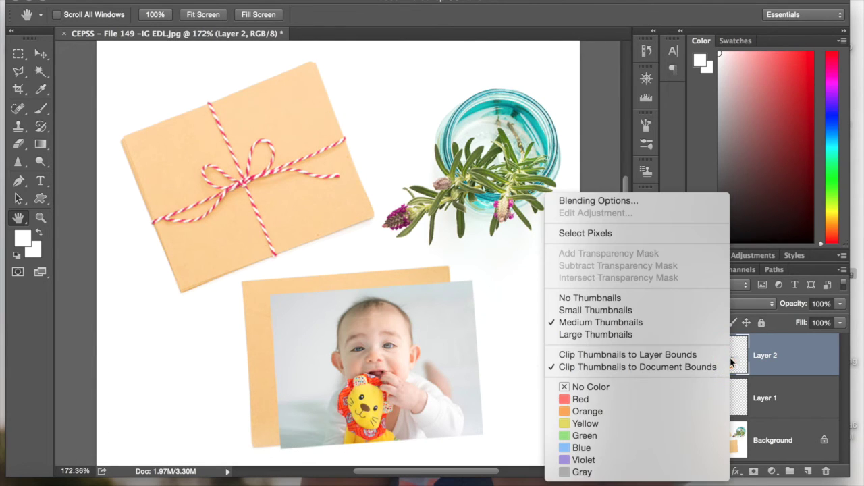
Give the photo a drop shadow: 8% opacity, 7 px distance, 9% spread, 16 px size, 135° angle.
left_click(636, 204)
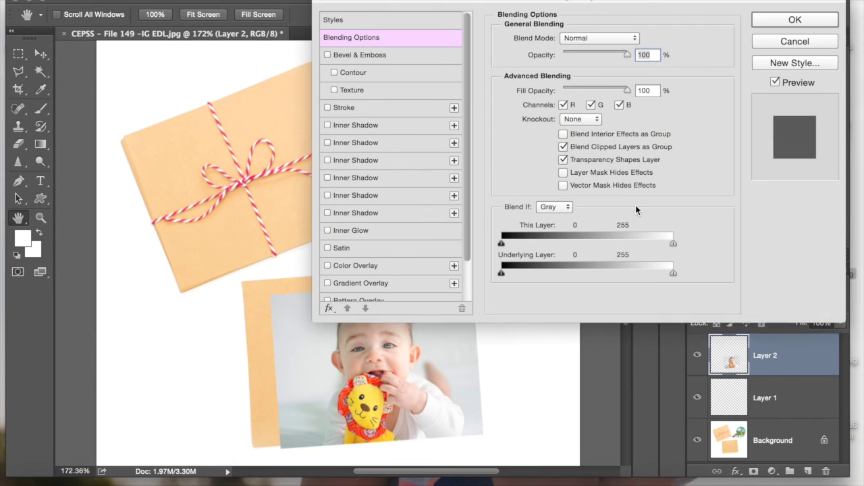
scroll(458, 256, "down", 3)
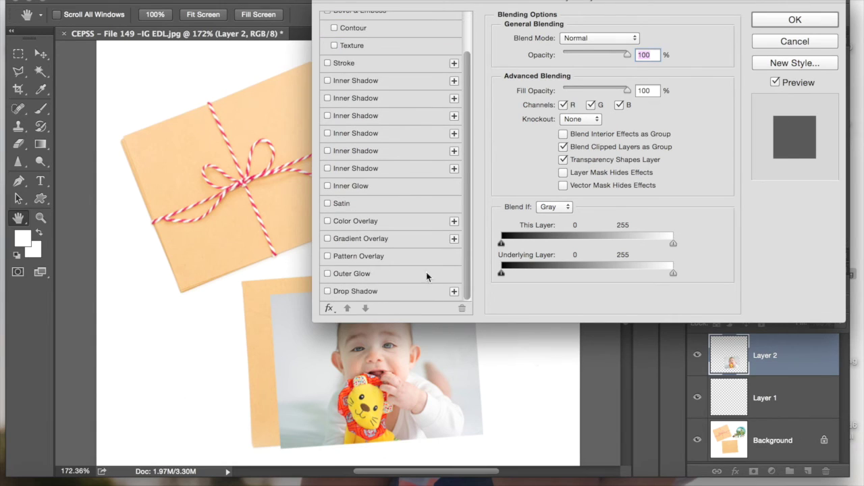
left_click(329, 293)
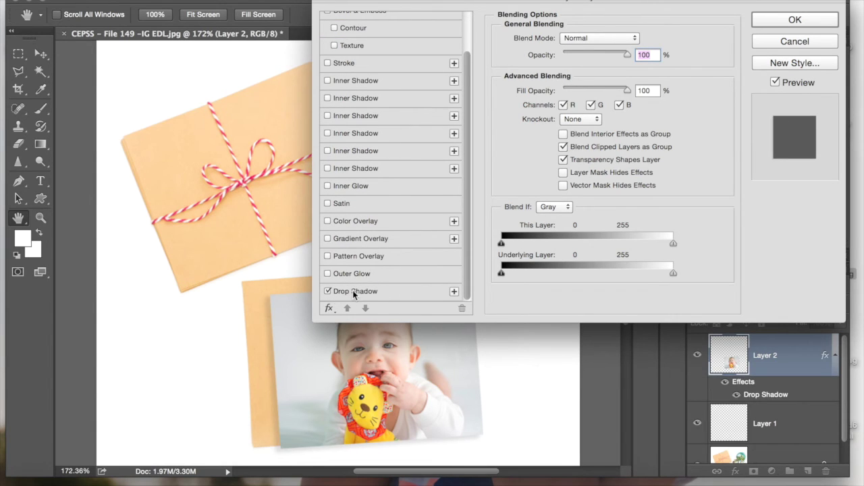
left_click(414, 295)
left_click_drag(550, 76, 549, 75)
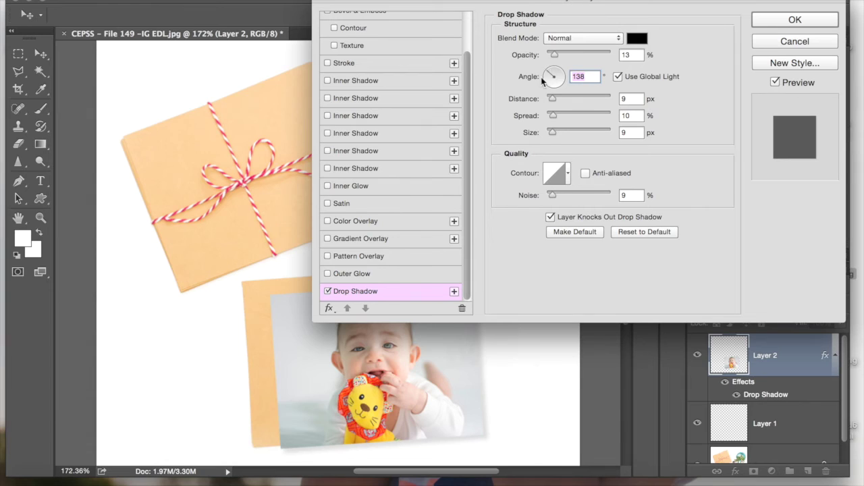
left_click_drag(555, 54, 553, 54)
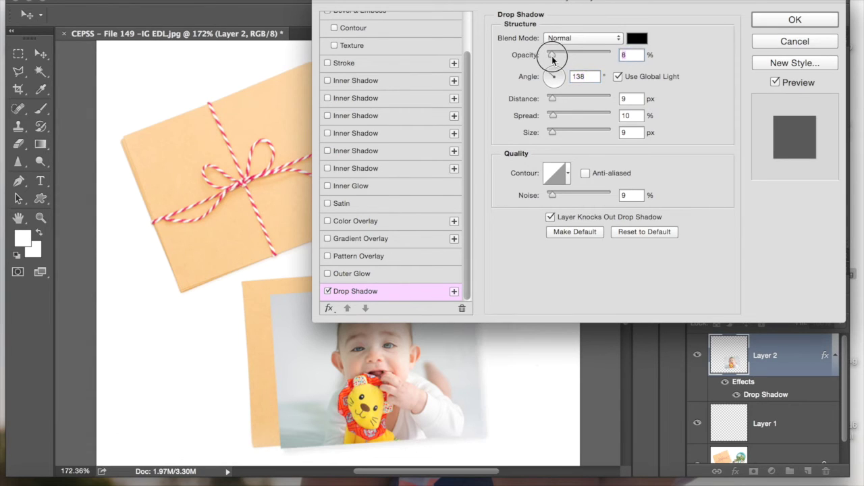
left_click_drag(553, 99, 555, 133)
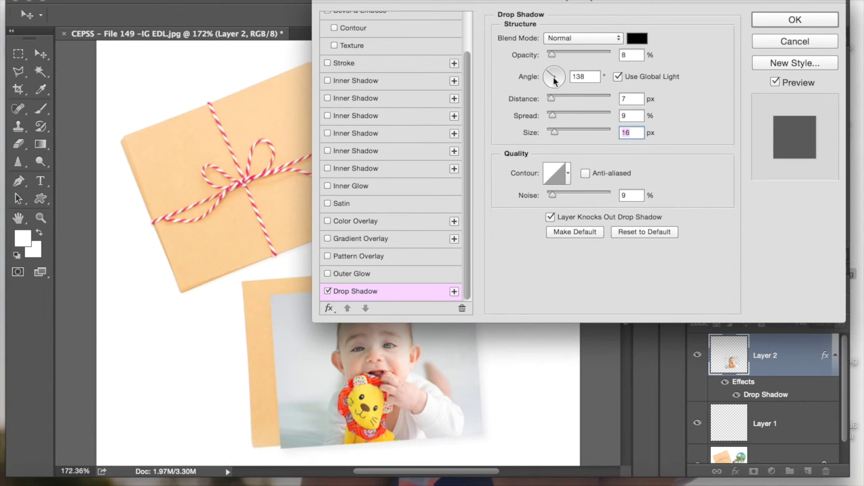
left_click_drag(548, 74, 551, 77)
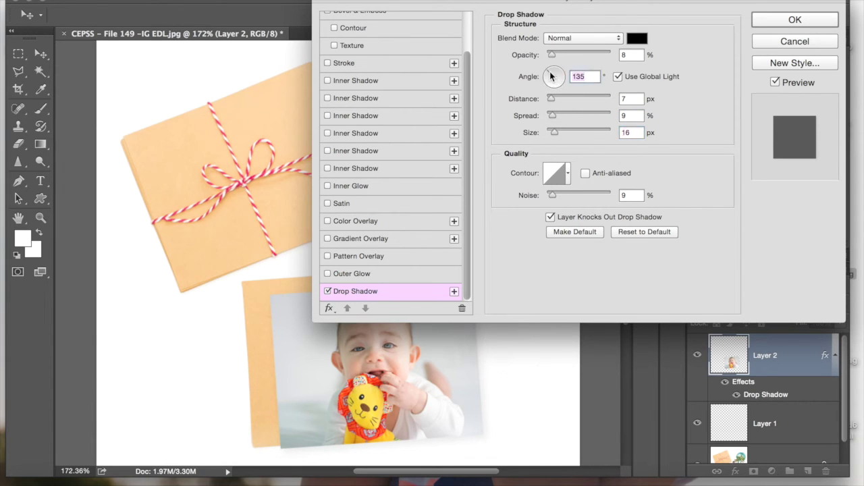
left_click(780, 22)
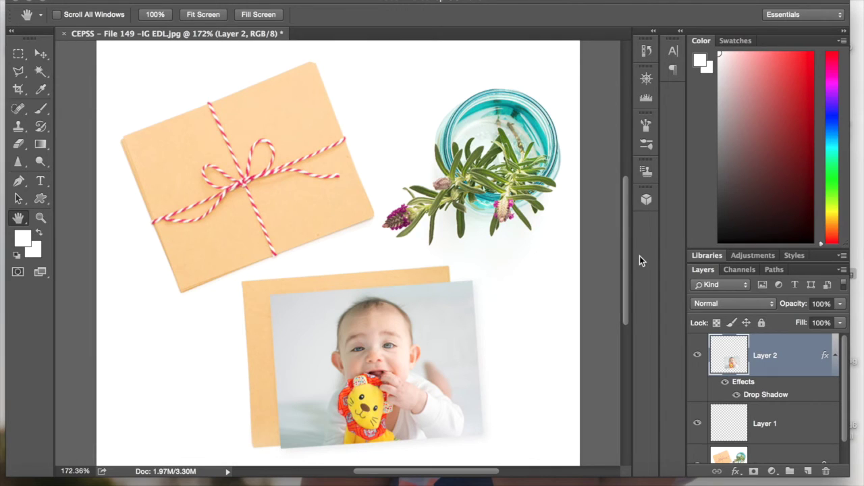
Zoom out and try merging the shadowed photo layer down with Cmd+E.
scroll(628, 277, "down", 5)
scroll(628, 289, "up", 2)
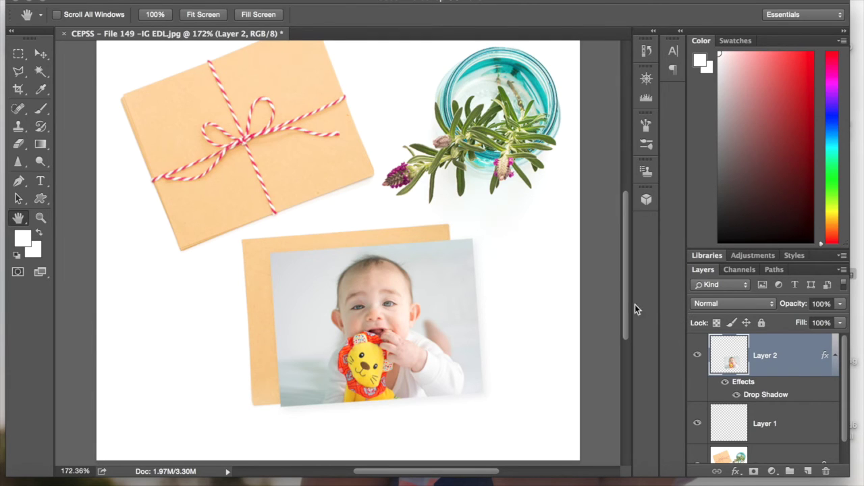
scroll(608, 291, "down", 1)
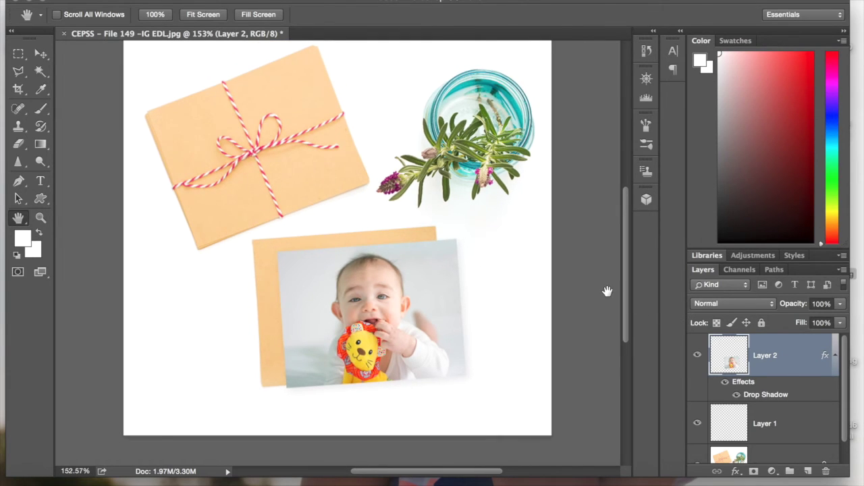
scroll(608, 291, "down", 3)
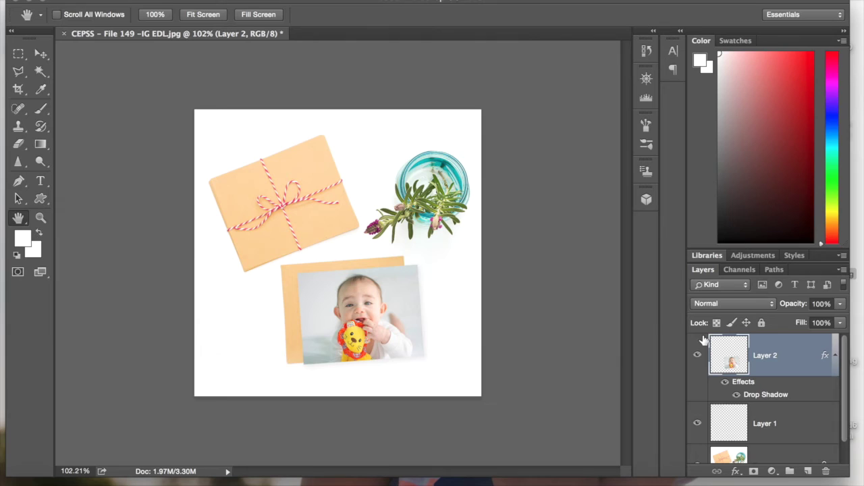
key("super+e")
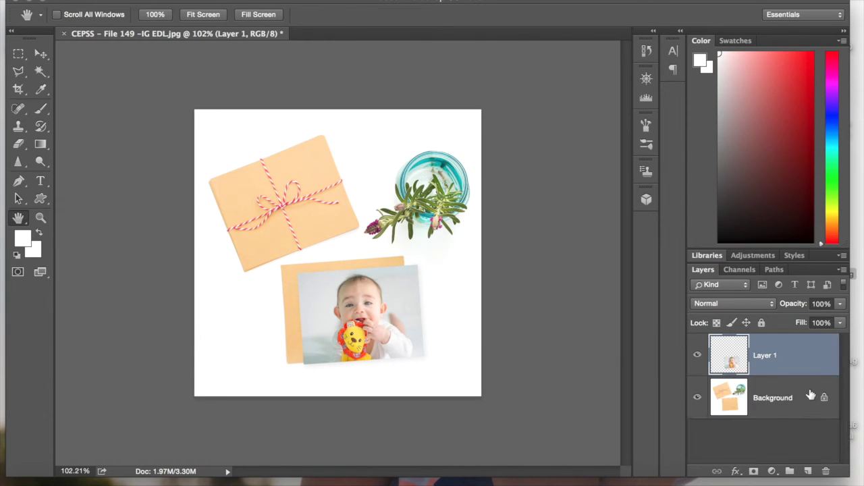
key("super+e")
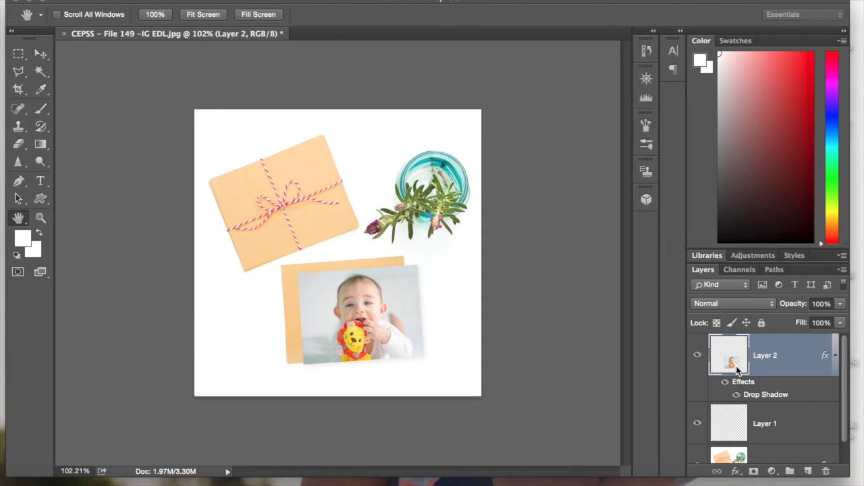
Add a Darken-mode Gradient Overlay to the photo layer at 125° angle and 71% opacity.
right_click(736, 369)
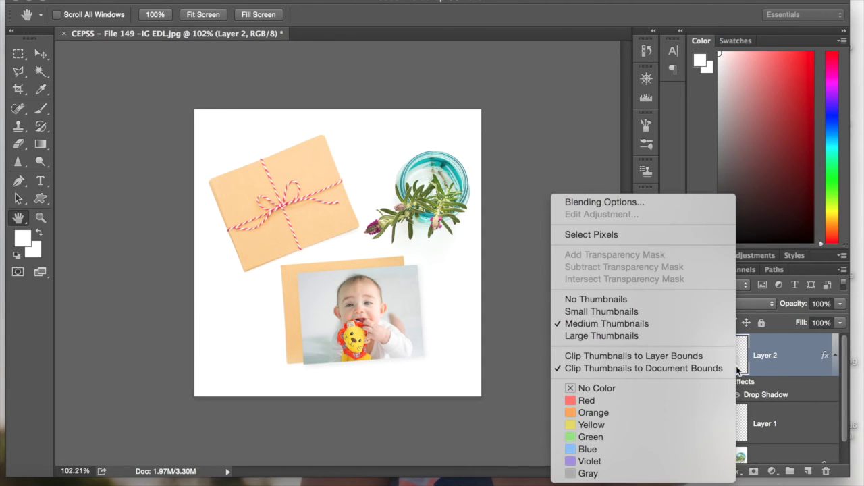
left_click(655, 202)
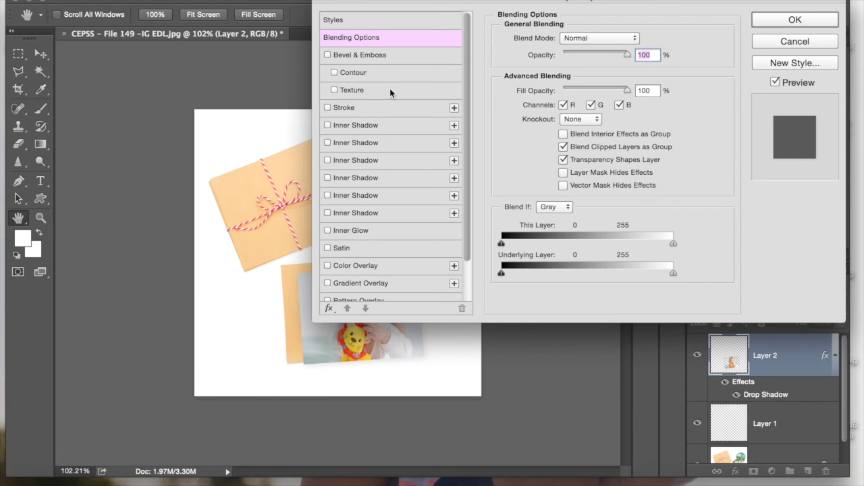
scroll(391, 93, "down", 3)
scroll(335, 272, "up", 3)
left_click(327, 284)
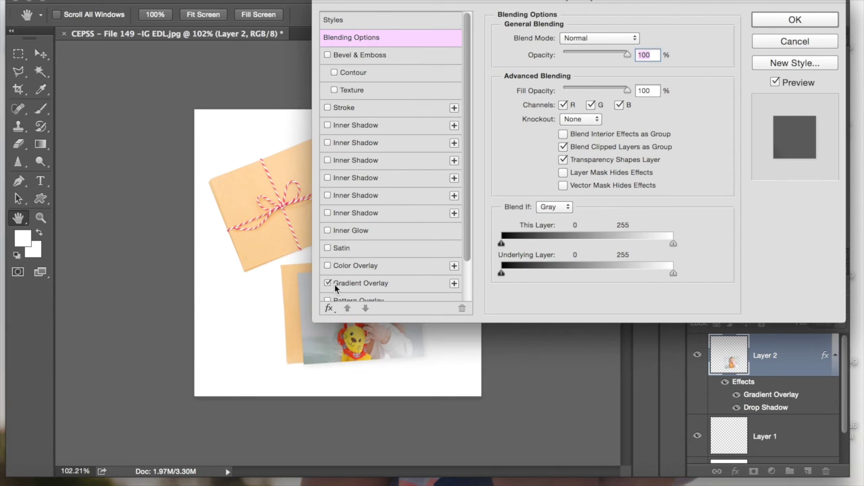
left_click(348, 287)
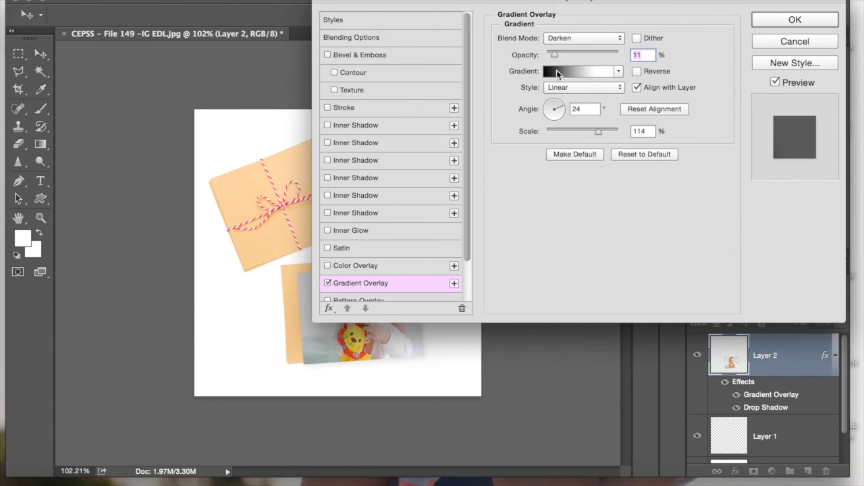
left_click_drag(489, 2, 627, 113)
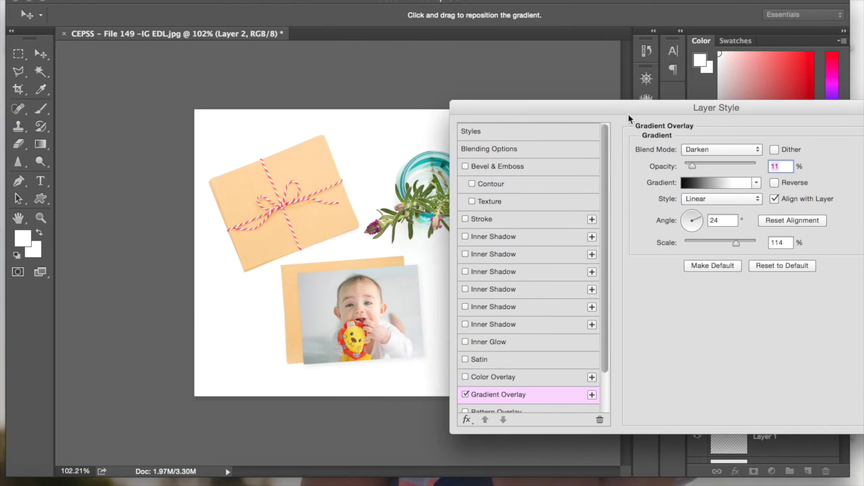
left_click_drag(699, 222, 688, 217)
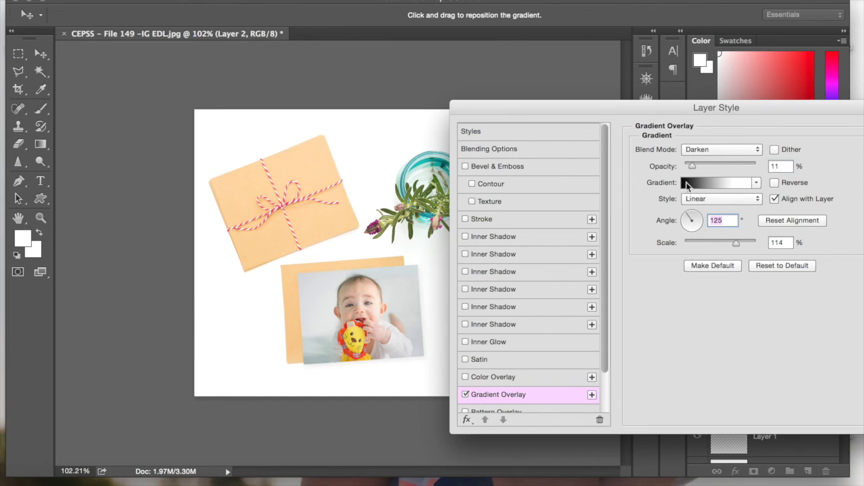
left_click_drag(656, 104, 491, 95)
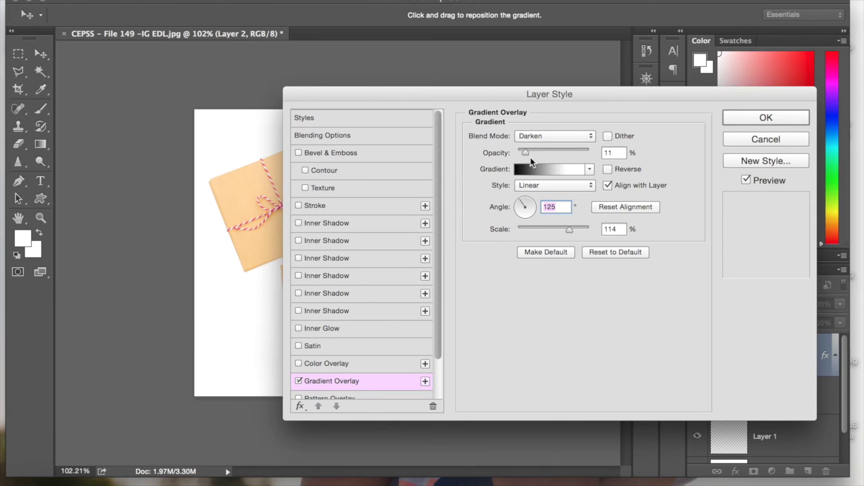
left_click_drag(530, 159, 568, 164)
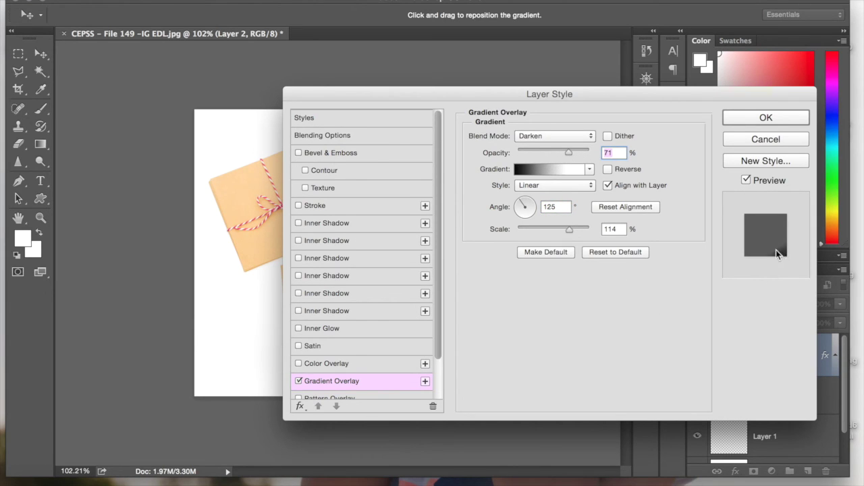
Set the Gradient Overlay to 107% scale, 142° angle and 7% opacity, then click OK.
mouse_move(568, 233)
left_mouse_down()
mouse_move(518, 232)
mouse_move(566, 245)
left_mouse_up()
left_click_drag(420, 99, 455, 102)
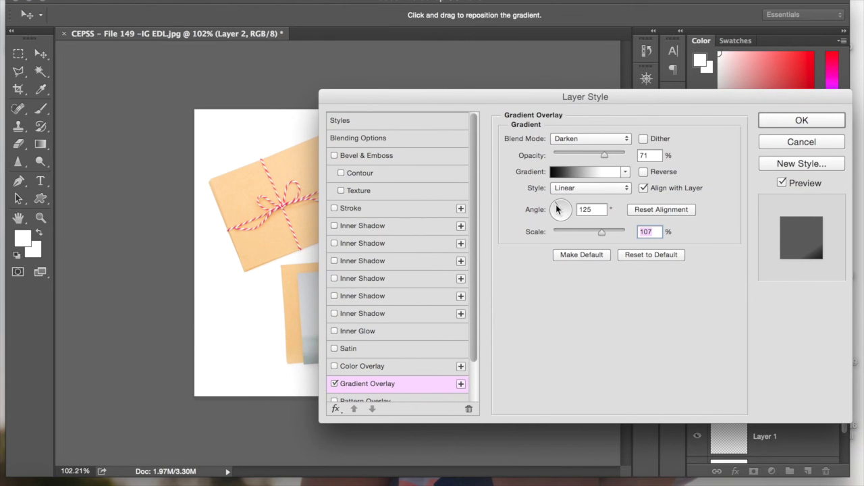
left_click_drag(558, 211, 551, 207)
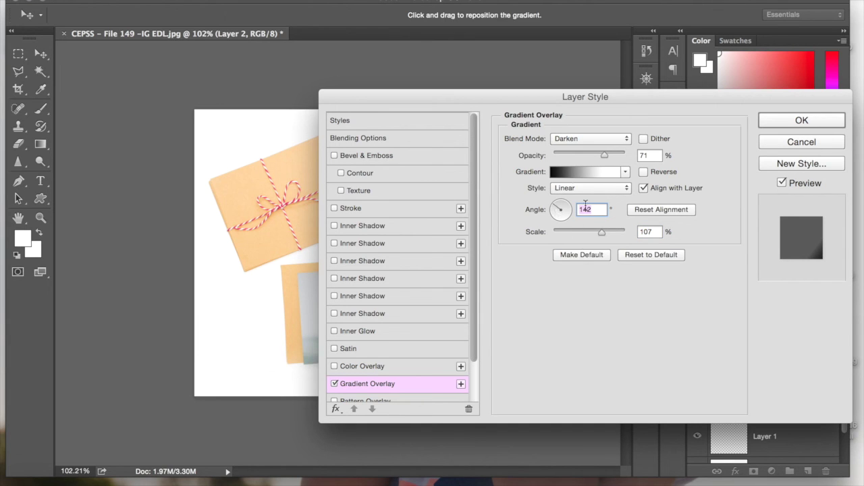
left_click_drag(553, 97, 681, 102)
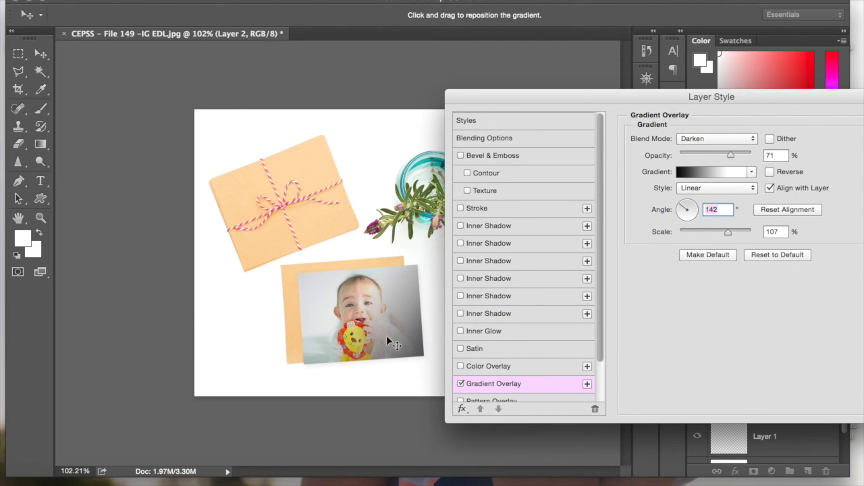
left_click(686, 154)
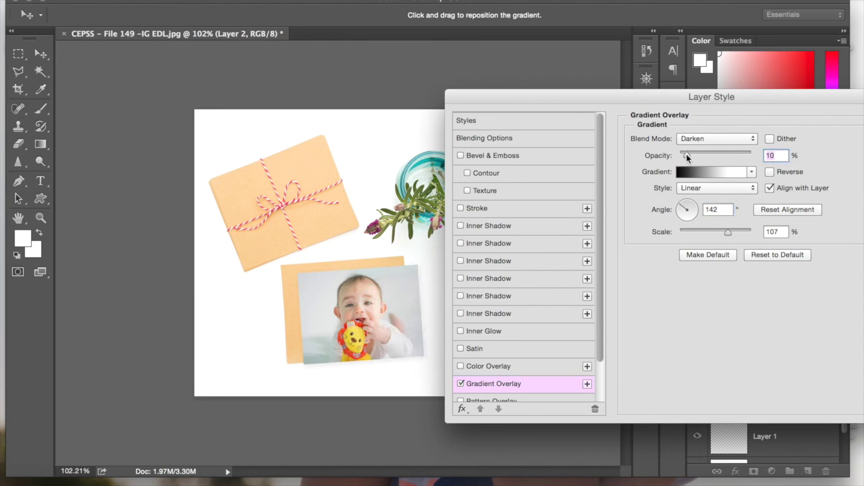
mouse_move(686, 155)
left_mouse_down()
mouse_move(704, 156)
mouse_move(693, 160)
left_mouse_up()
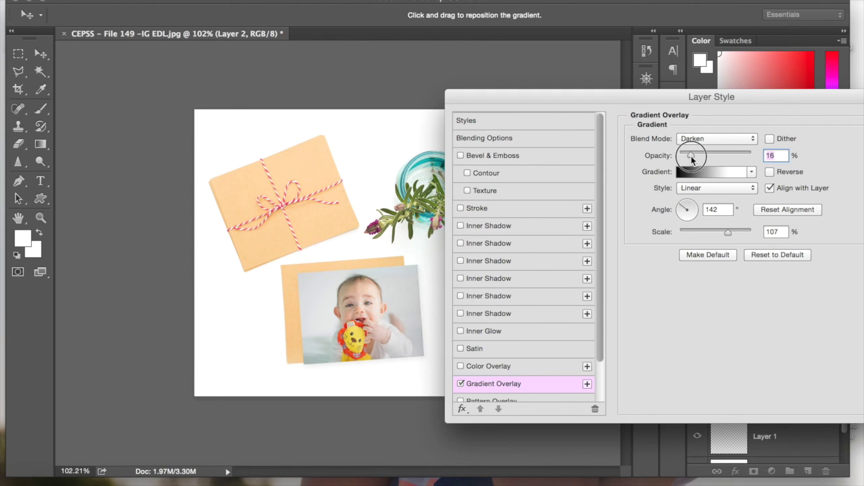
left_click_drag(691, 159, 685, 162)
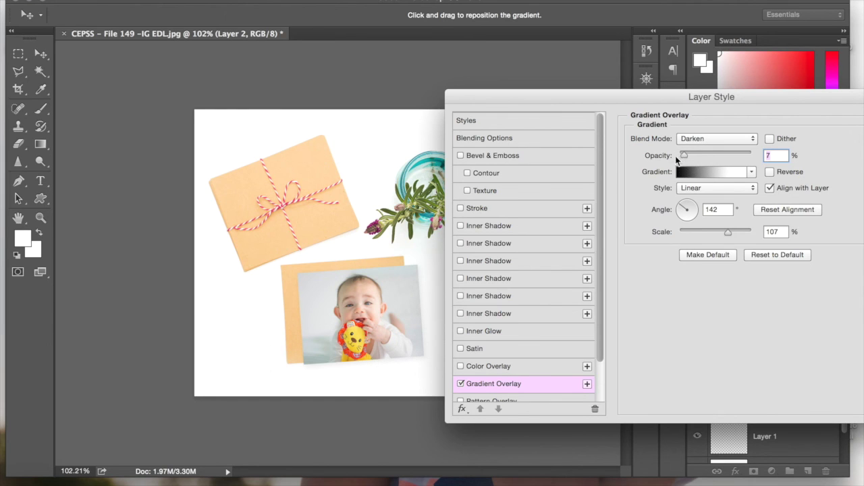
left_click_drag(596, 96, 568, 96)
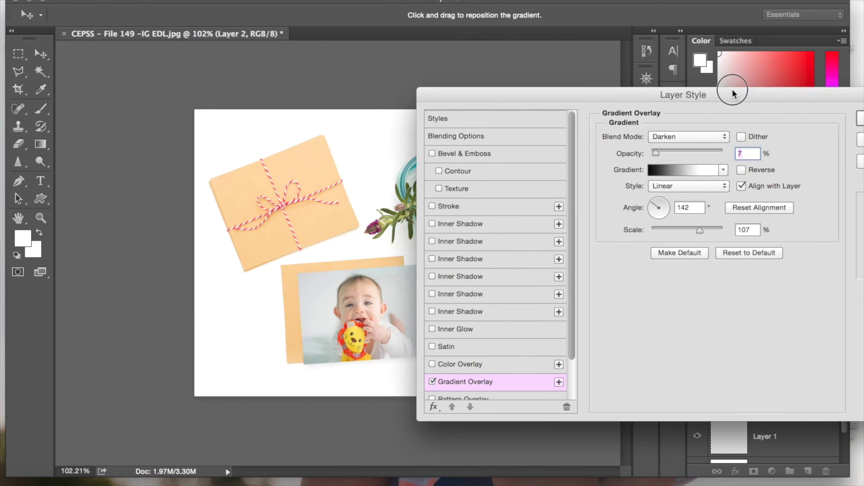
left_click_drag(736, 94, 572, 88)
left_click(745, 107)
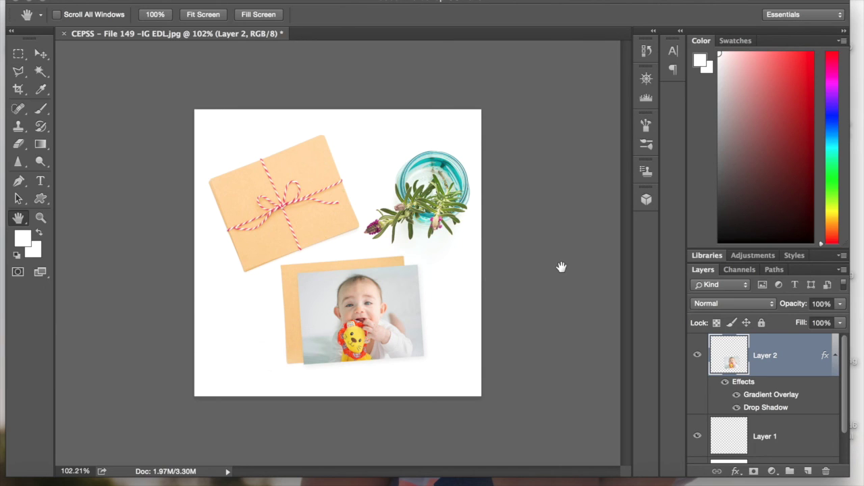
left_click(725, 383)
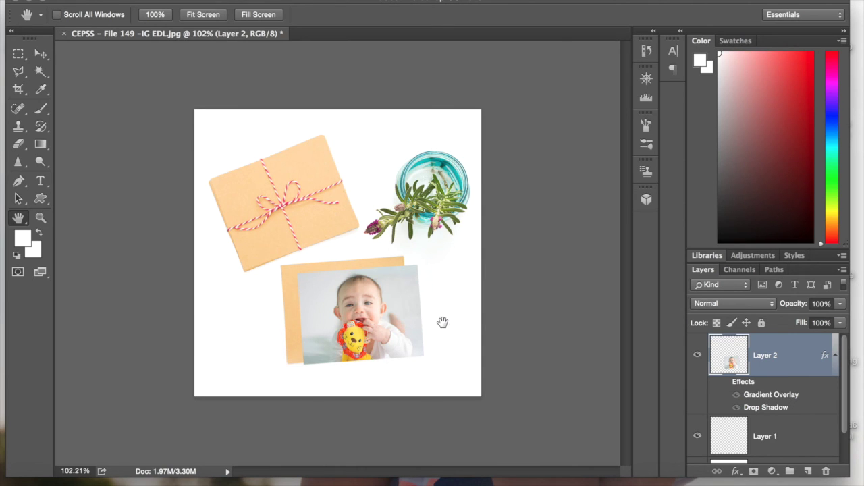
left_click(726, 382)
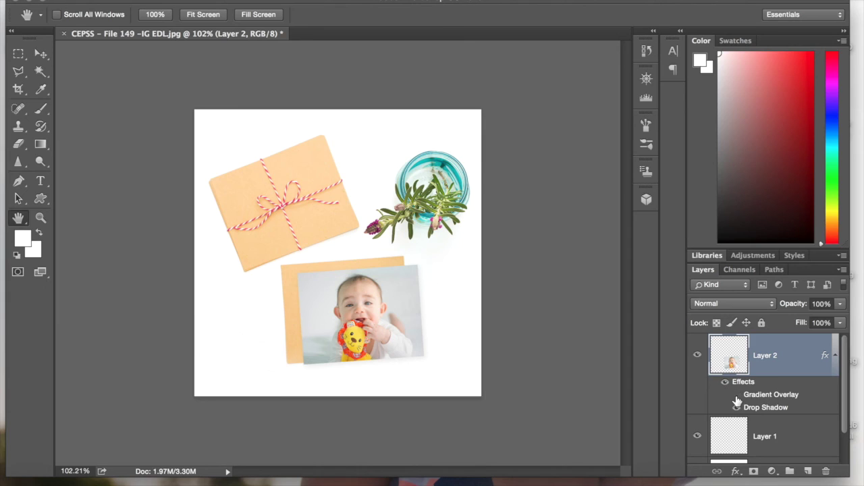
left_click(735, 395)
left_click(736, 395)
left_click(736, 408)
left_click(737, 408)
Merge Layer 2 into Layer 1, then Layer 1 into the Background, with Cmd+E twice.
key("ctrl+e")
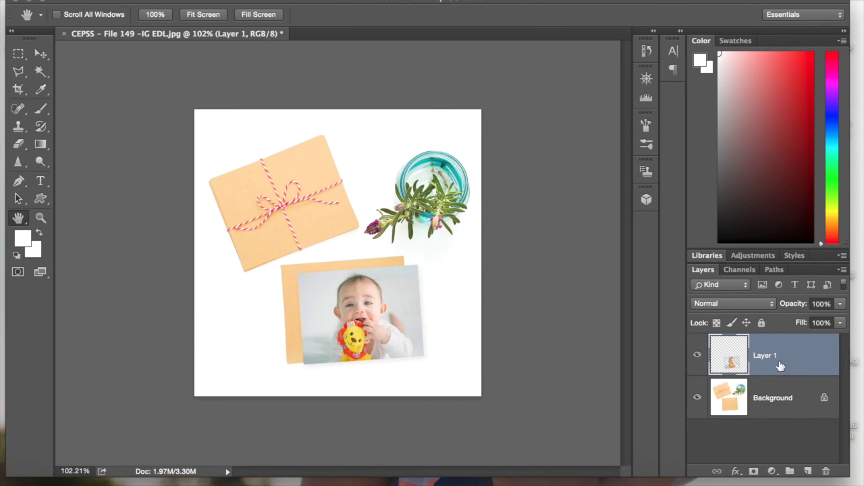
key("ctrl+e")
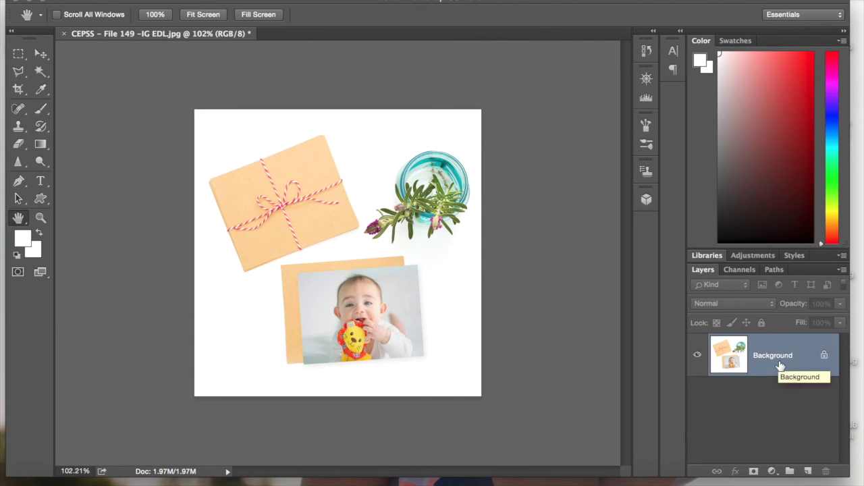